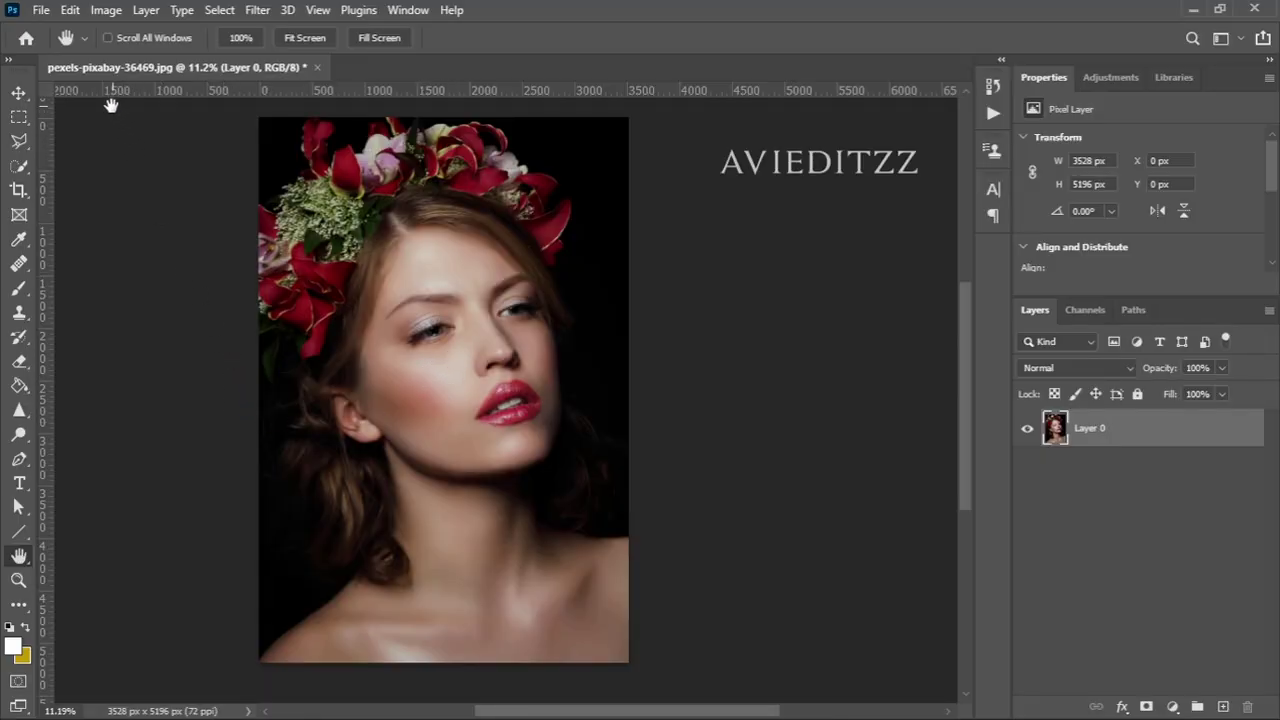
# Duplicate Layer 0 and set the copy's Levels inputs to 12, 1.03 and 242
pyautogui.click(19, 94)
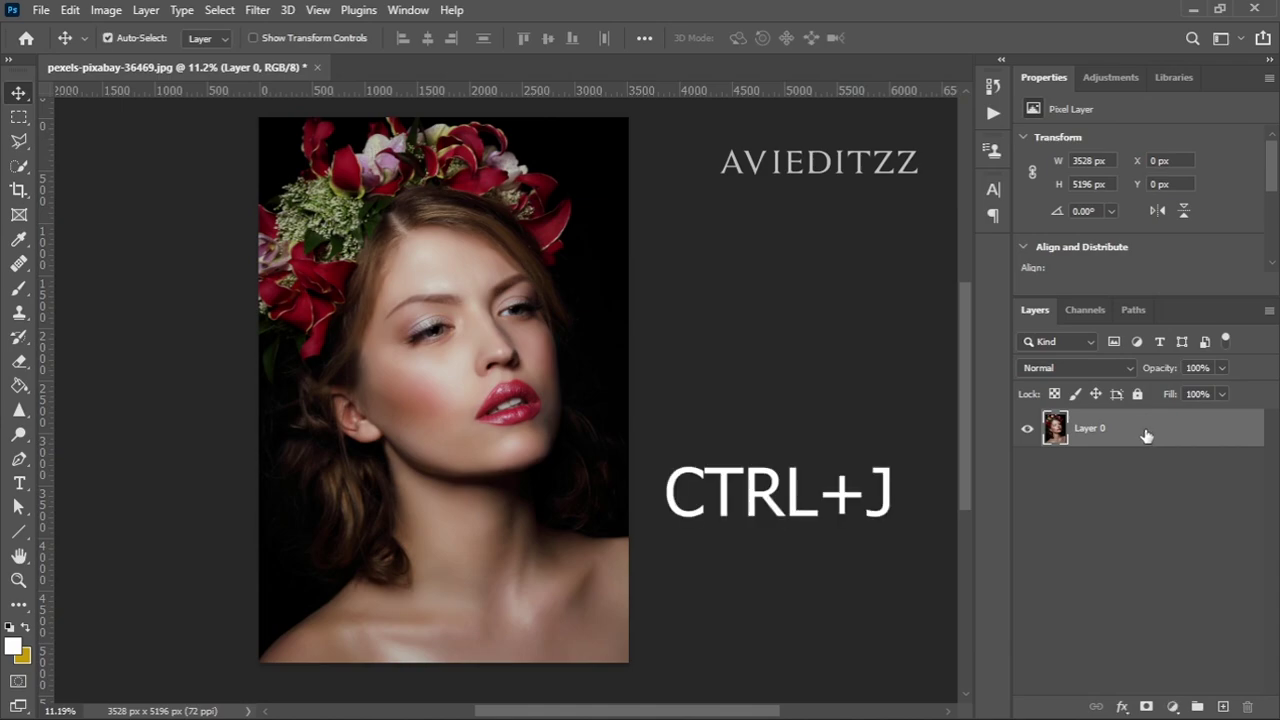
pyautogui.hotkey('ctrl', 'j')
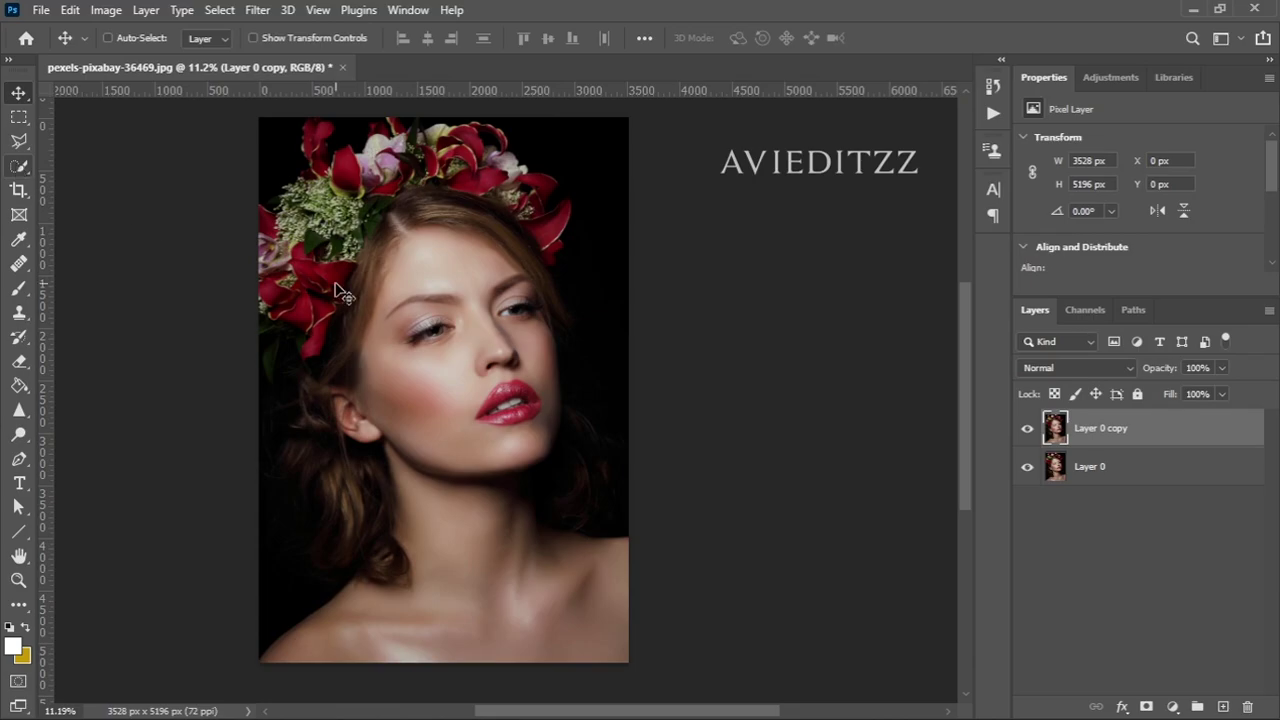
pyautogui.click(106, 10)
pyautogui.moveTo(190, 77)
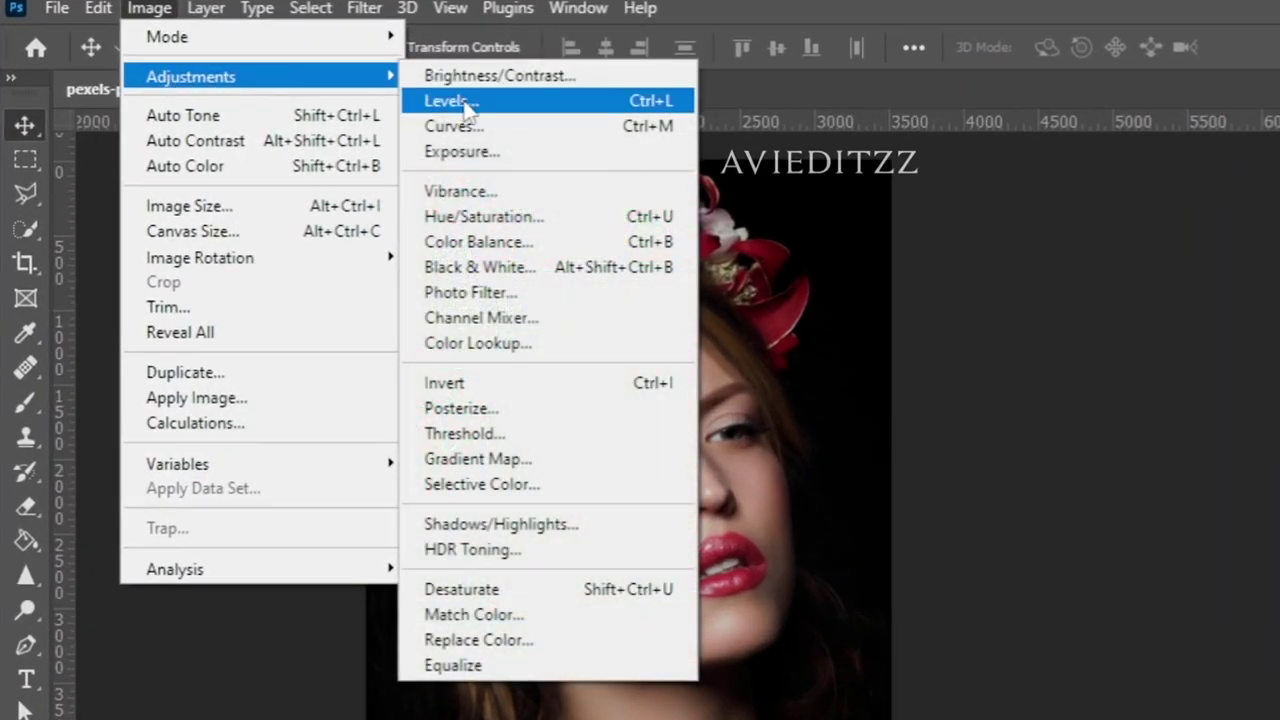
pyautogui.click(466, 104)
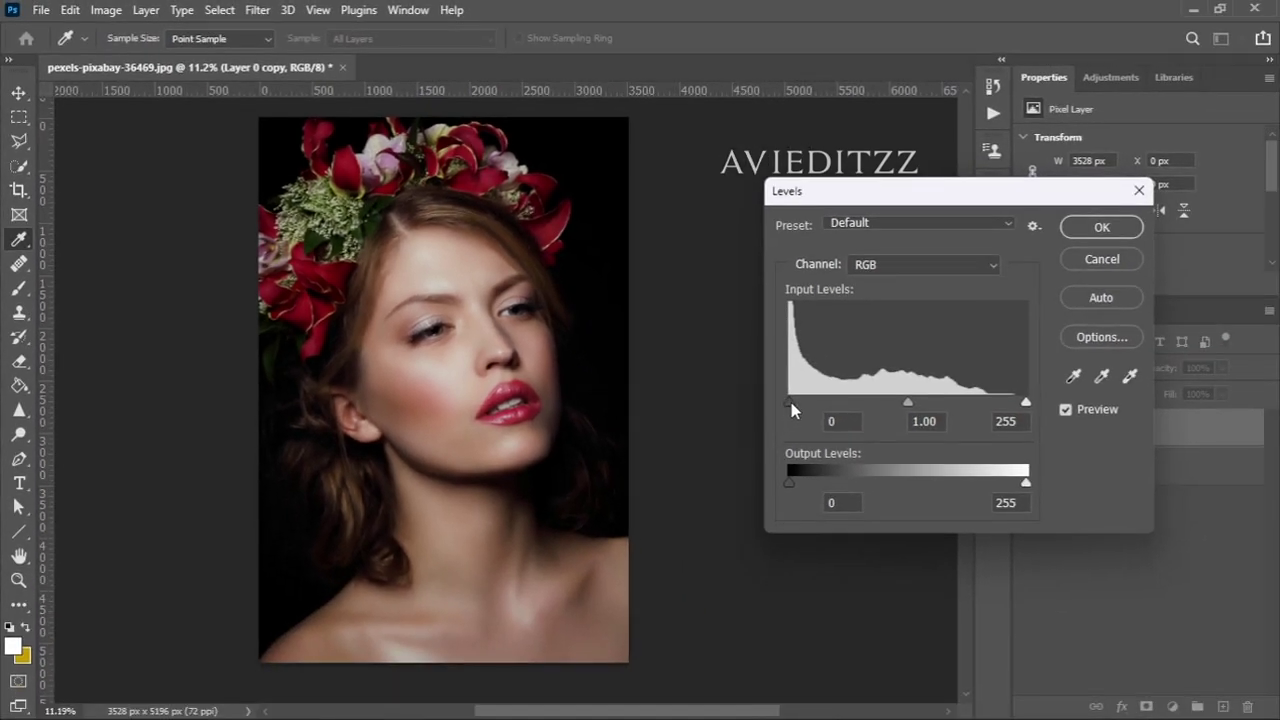
pyautogui.moveTo(791, 402); pyautogui.dragTo(801, 402)
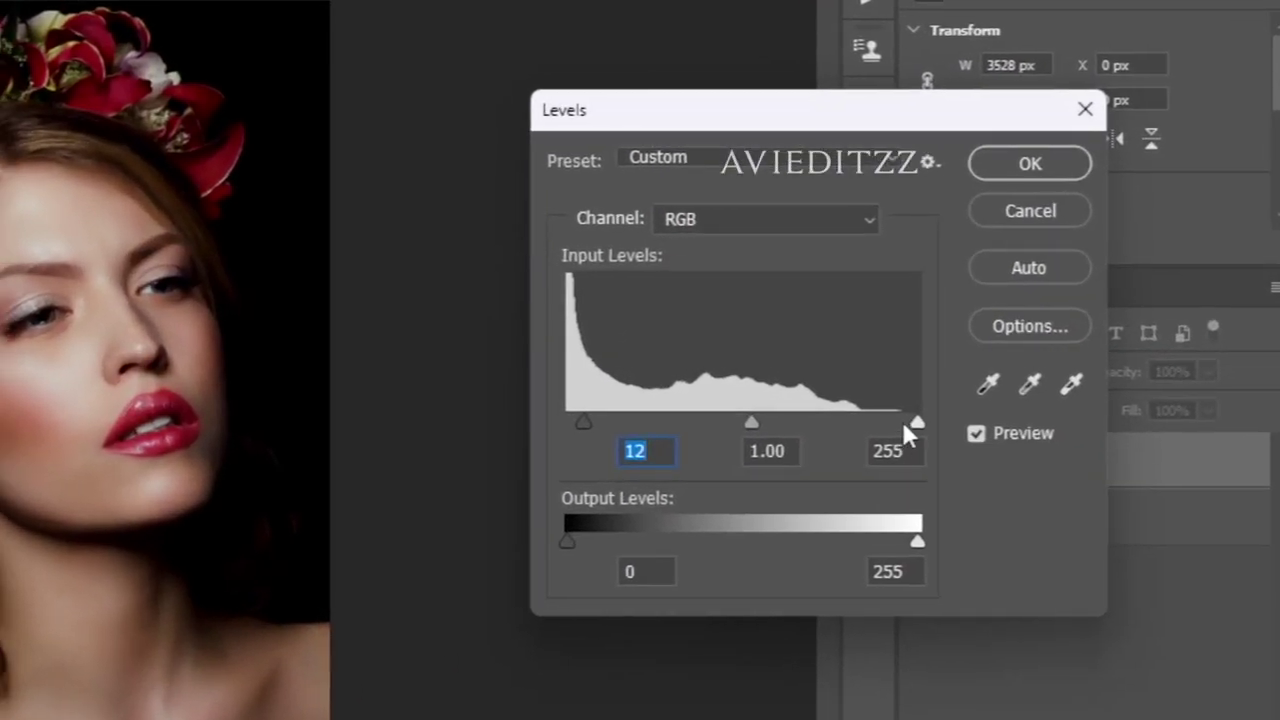
pyautogui.moveTo(1025, 402); pyautogui.dragTo(1020, 402)
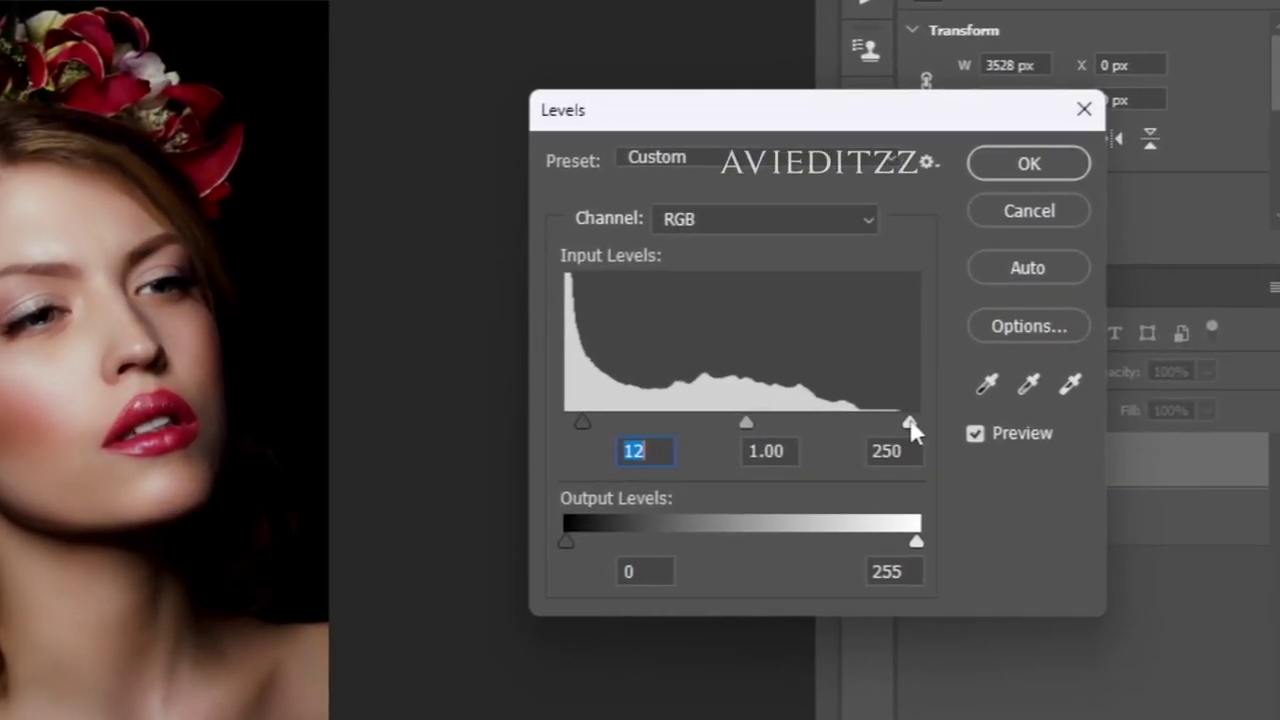
pyautogui.moveTo(912, 428); pyautogui.dragTo(899, 423)
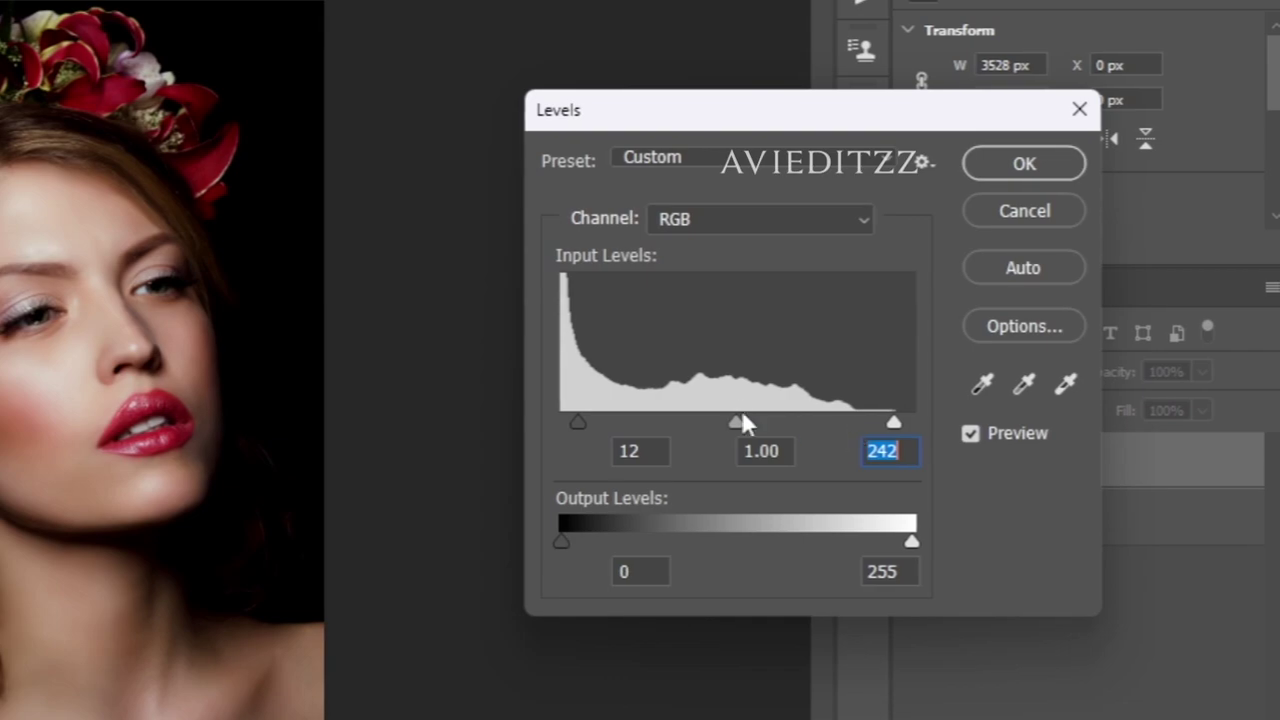
pyautogui.moveTo(740, 421); pyautogui.dragTo(733, 424)
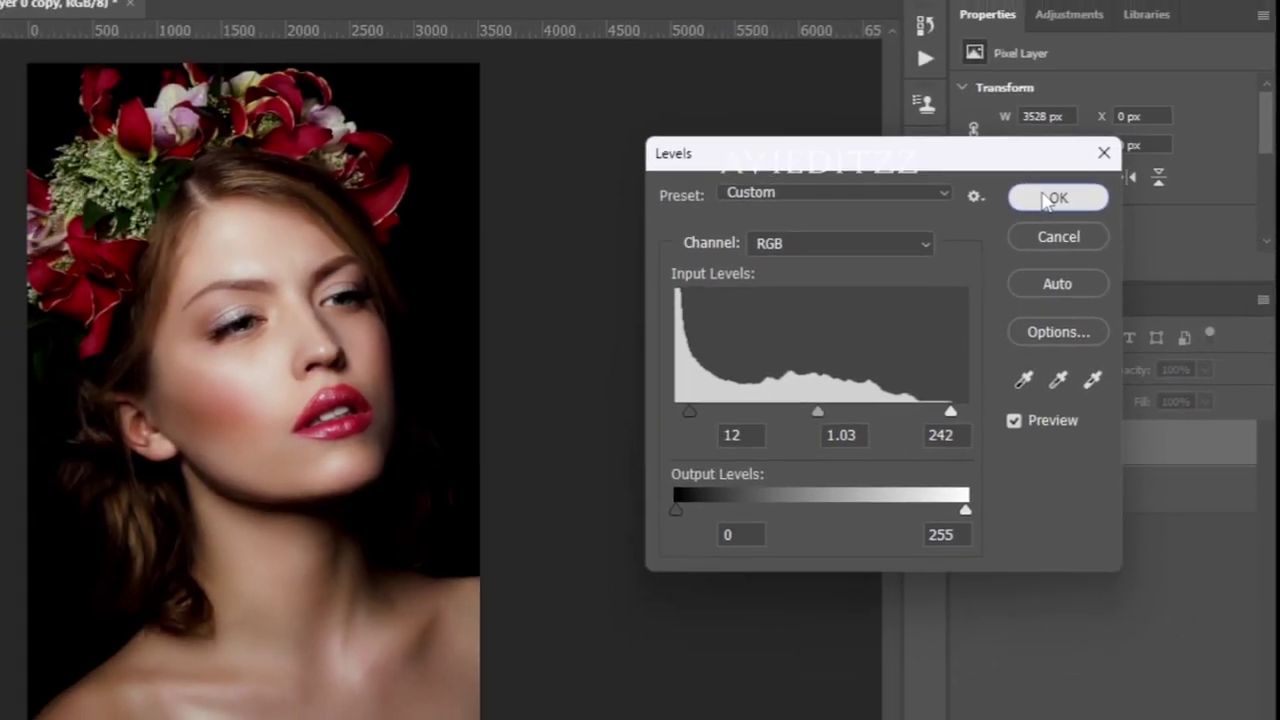
pyautogui.click(1000, 163)
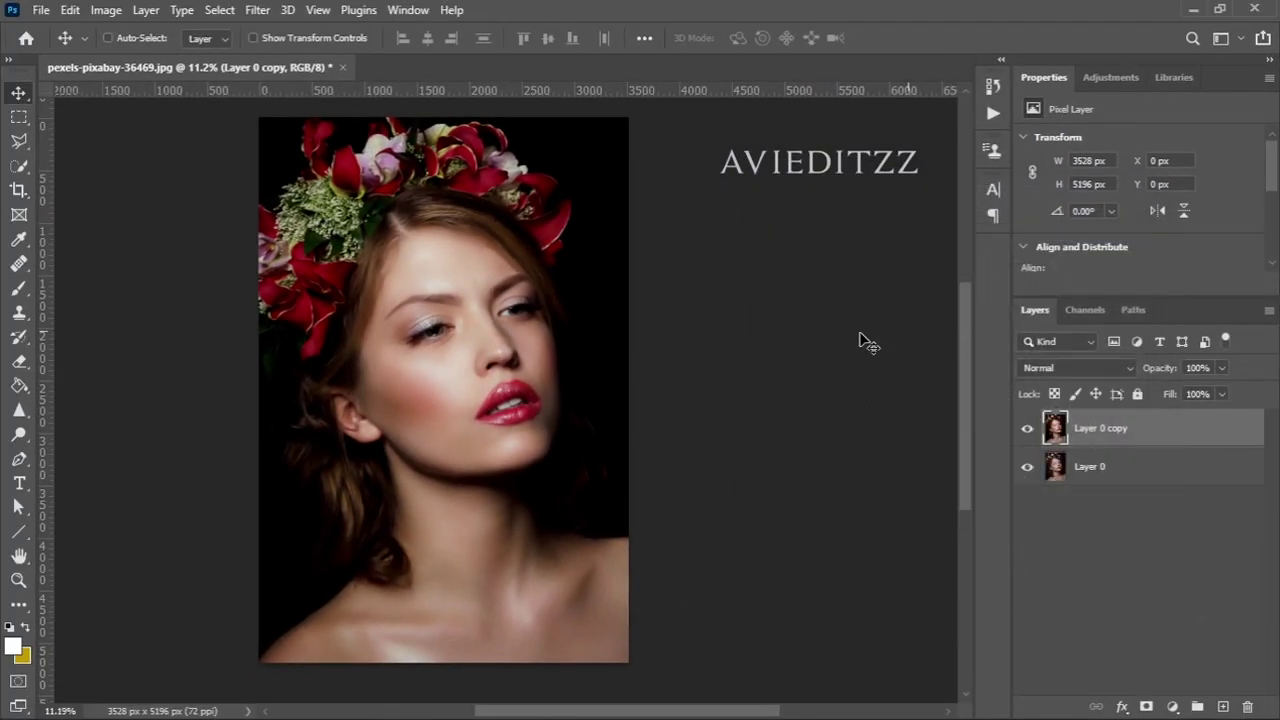
# Apply Camera Raw to Layer 0 copy: Temperature +16, Contrast +11, Highlights +2, Texture +57, Clarity +19
pyautogui.click(254, 12)
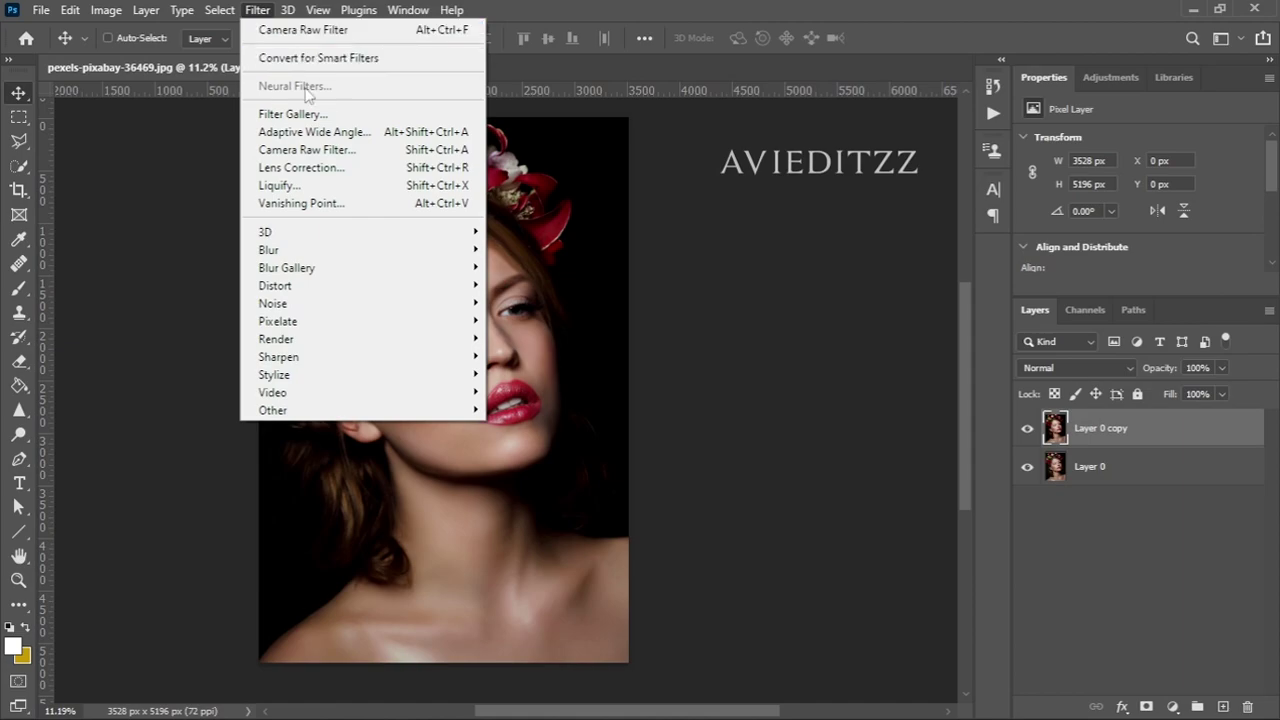
pyautogui.click(358, 151)
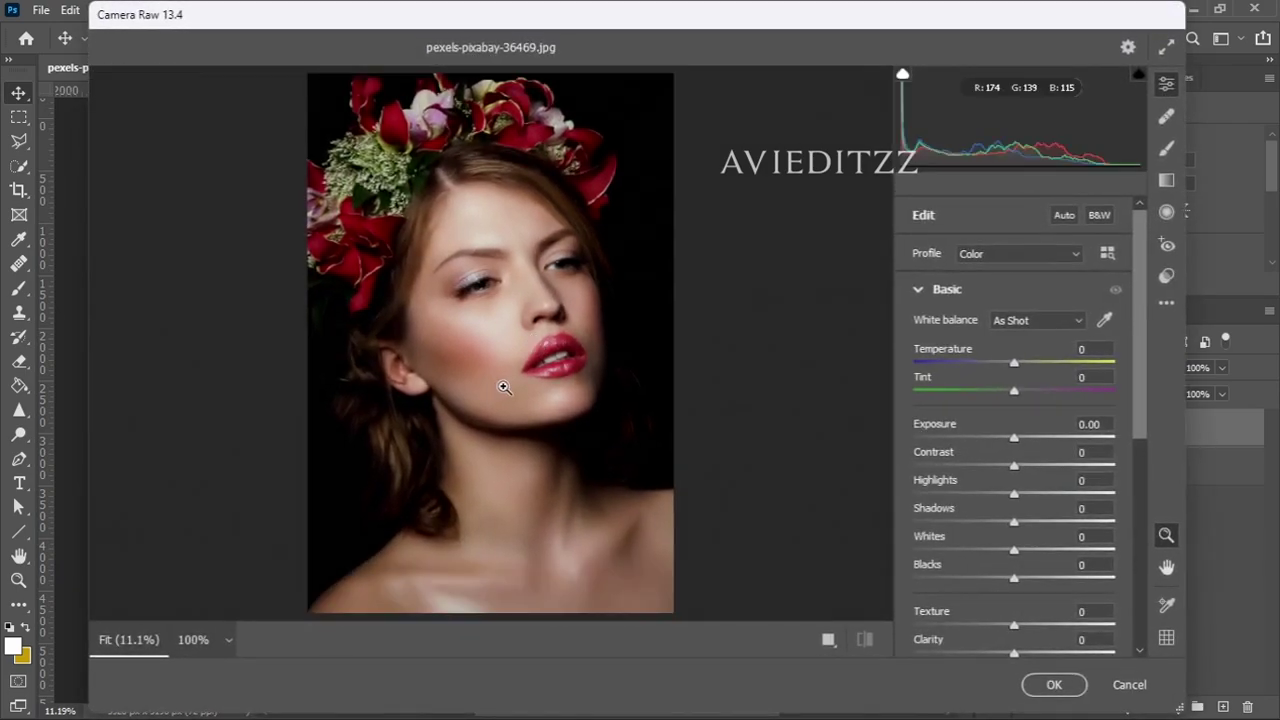
pyautogui.moveTo(1016, 371); pyautogui.dragTo(1035, 371)
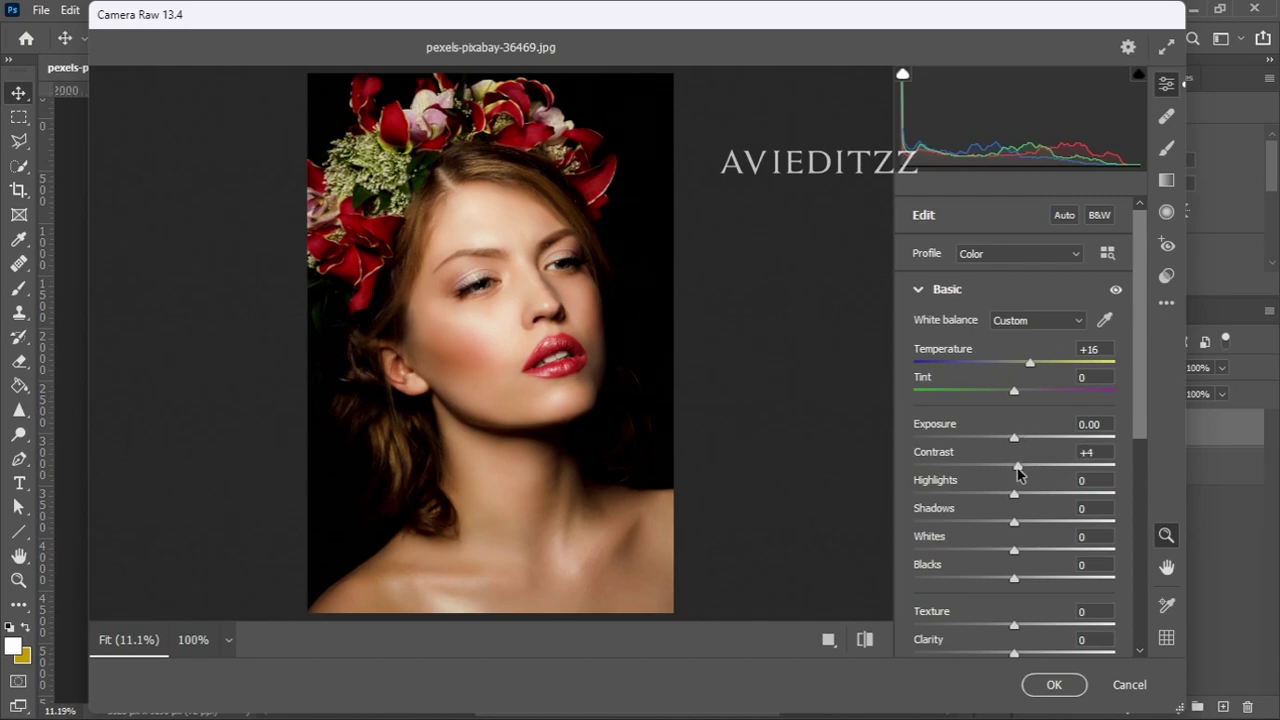
pyautogui.moveTo(1025, 469); pyautogui.dragTo(1027, 469)
pyautogui.scroll(-1, 1030, 568)
pyautogui.scroll(-1, 1034, 570)
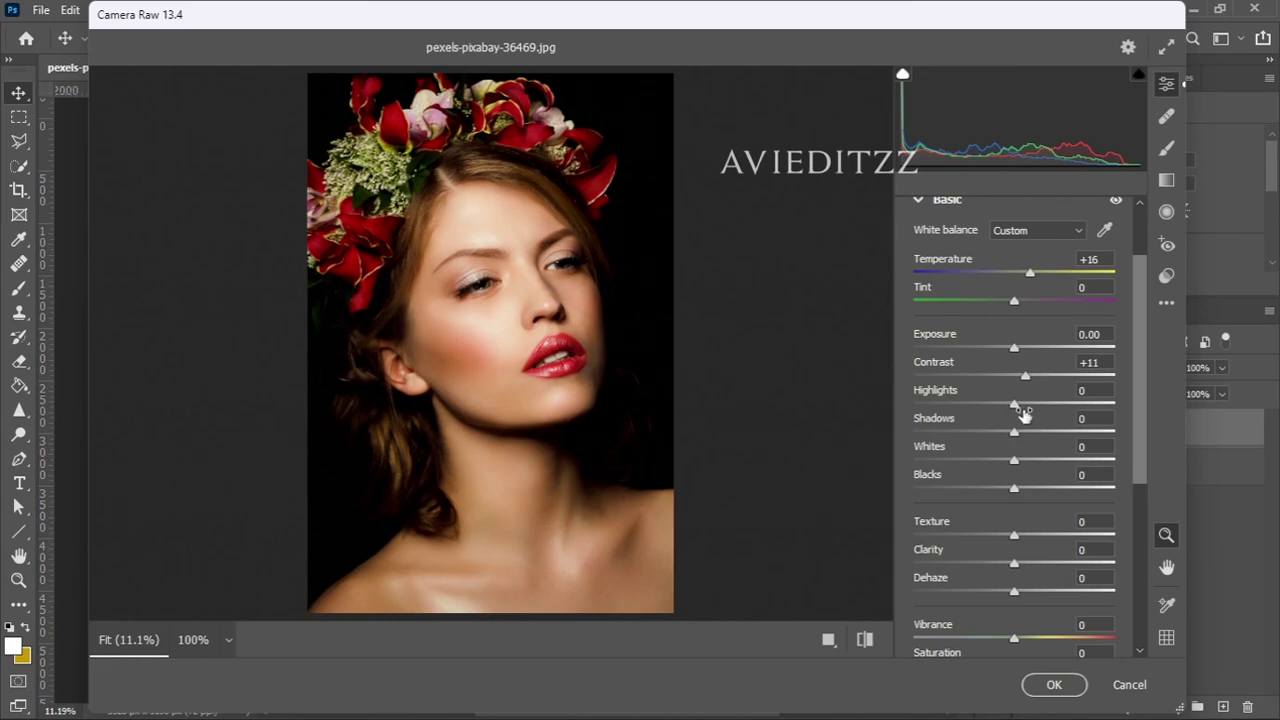
pyautogui.moveTo(1021, 408); pyautogui.dragTo(1016, 408)
pyautogui.scroll(-2, 1078, 528)
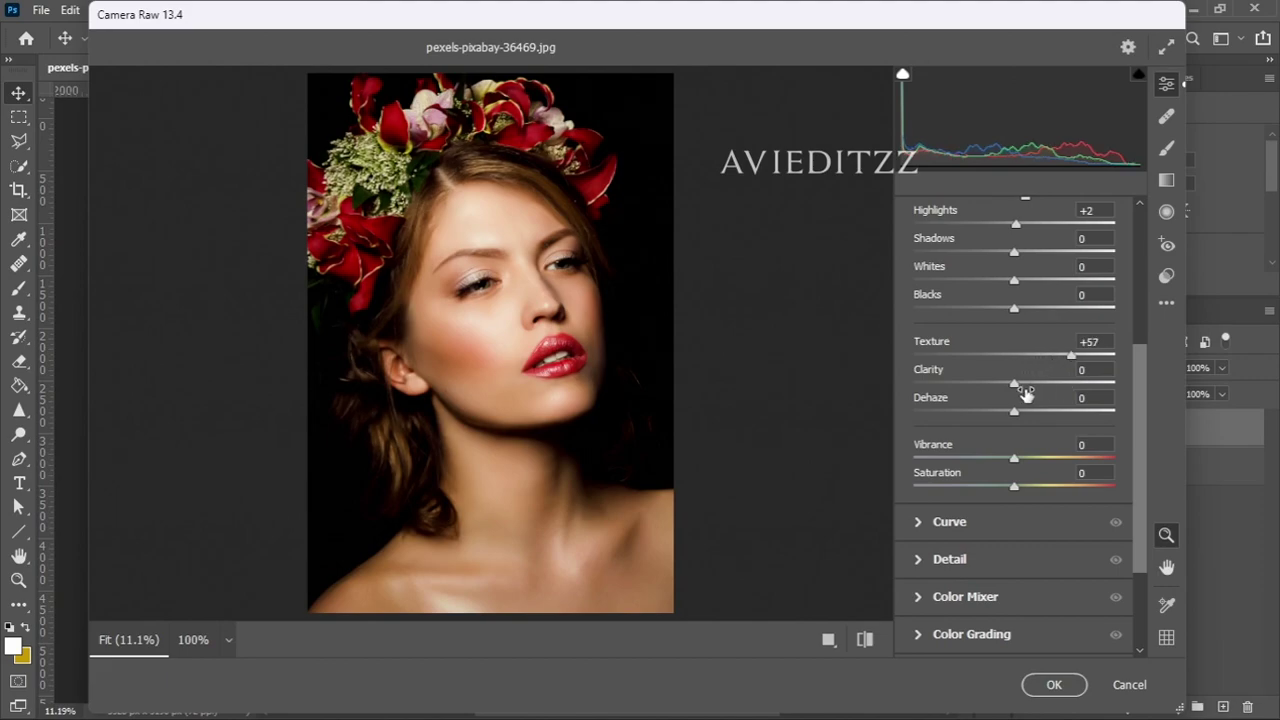
pyautogui.moveTo(1015, 383); pyautogui.dragTo(1033, 383)
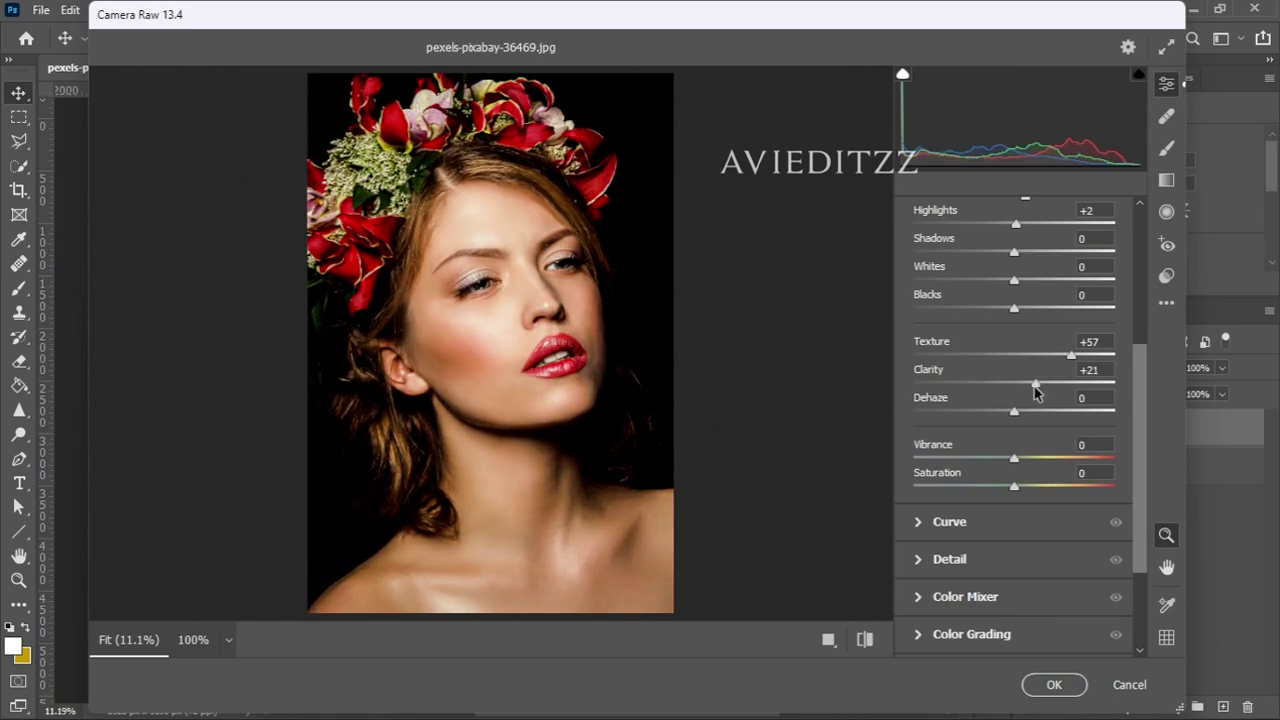
pyautogui.click(1052, 684)
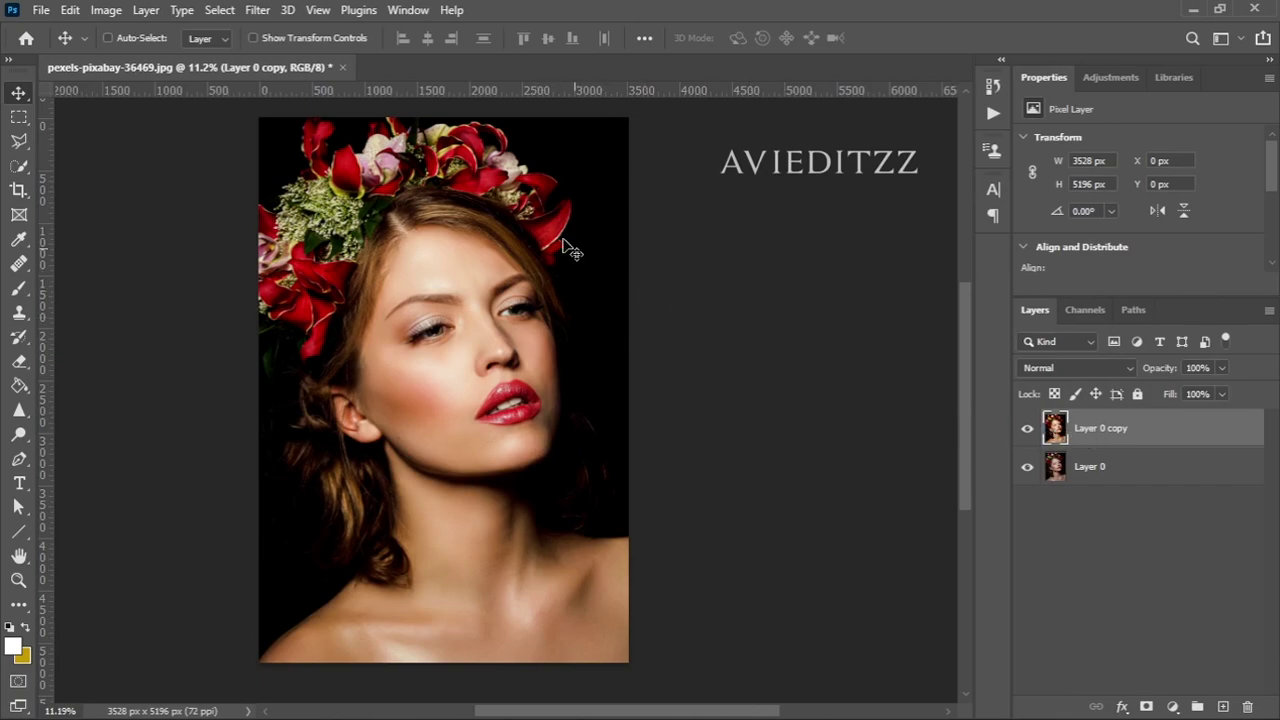
# Apply Add Noise at 4% with Gaussian distribution to Layer 0 copy
pyautogui.click(256, 12)
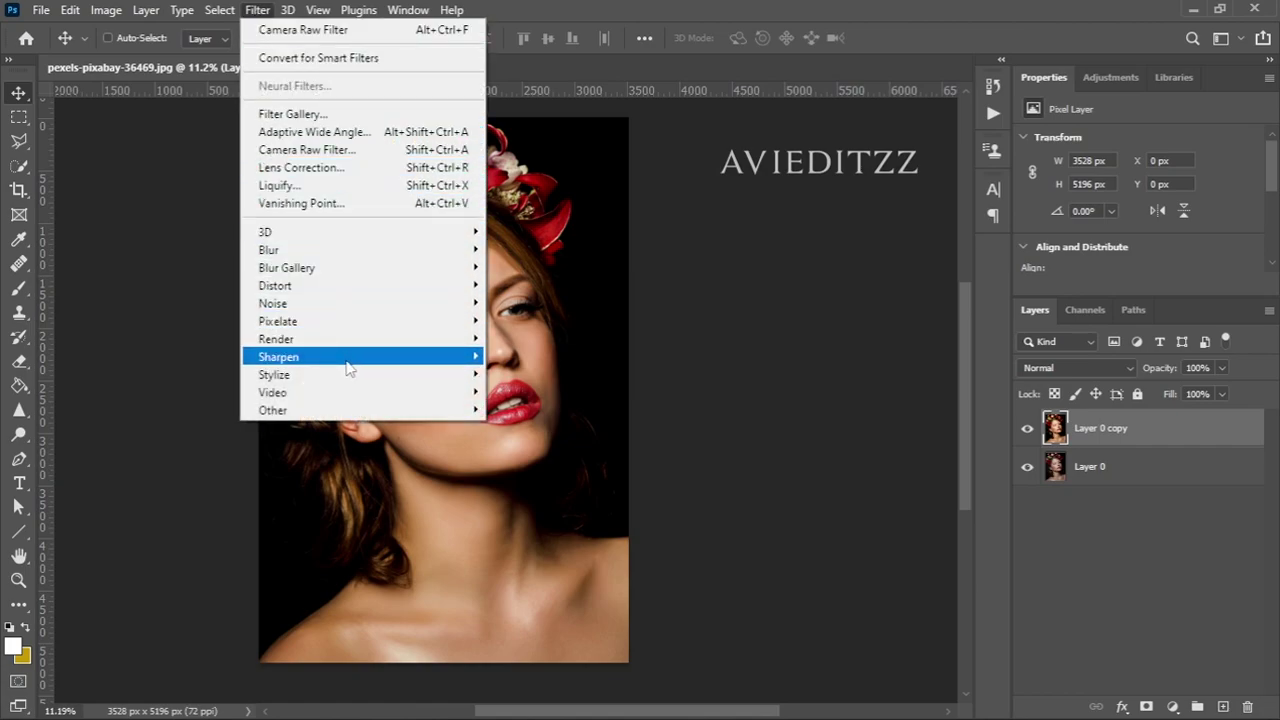
pyautogui.moveTo(362, 303)
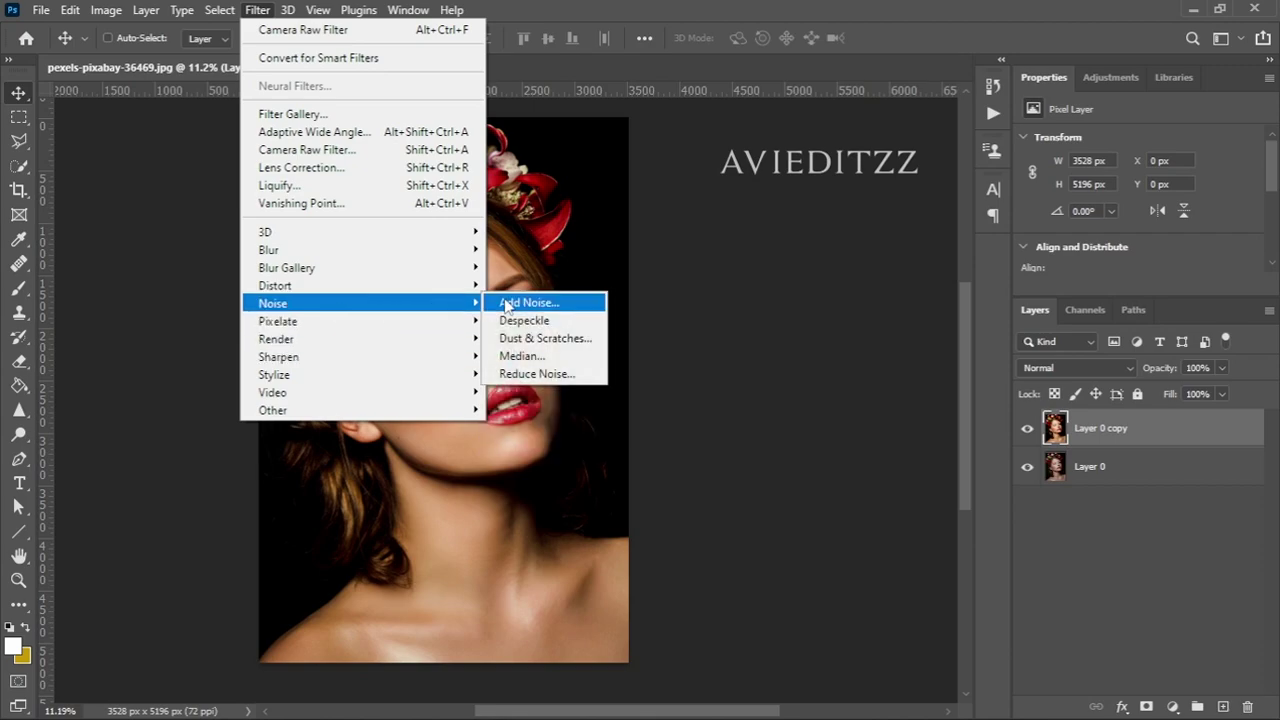
pyautogui.click(506, 302)
pyautogui.write('4')
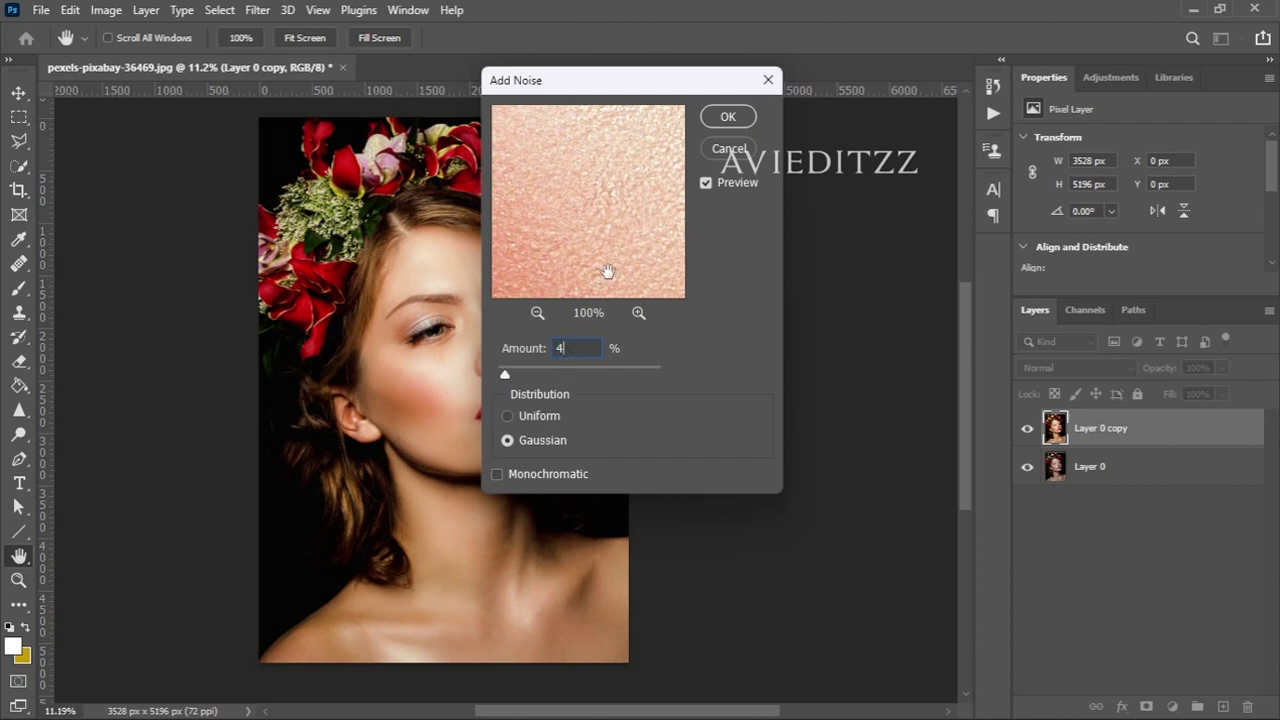
pyautogui.click(704, 120)
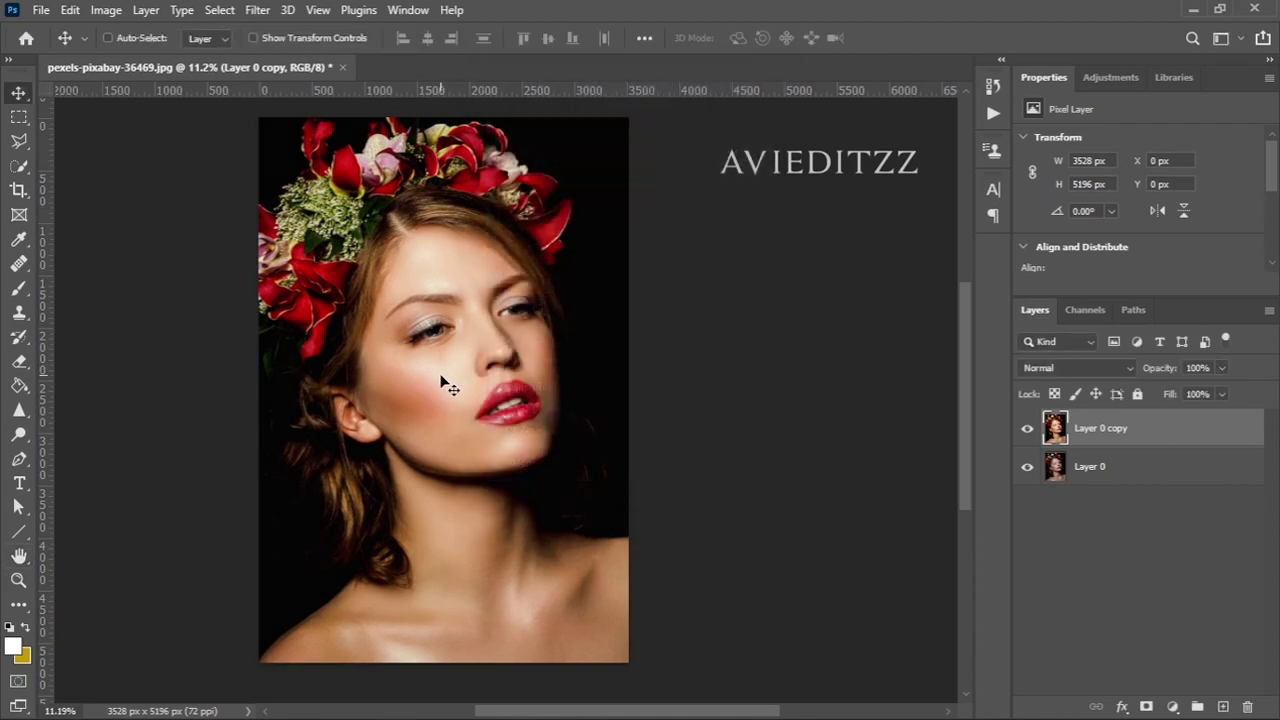
# Add a Color Lookup adjustment layer using the EdgyAmber.3DL profile
pyautogui.press('z')
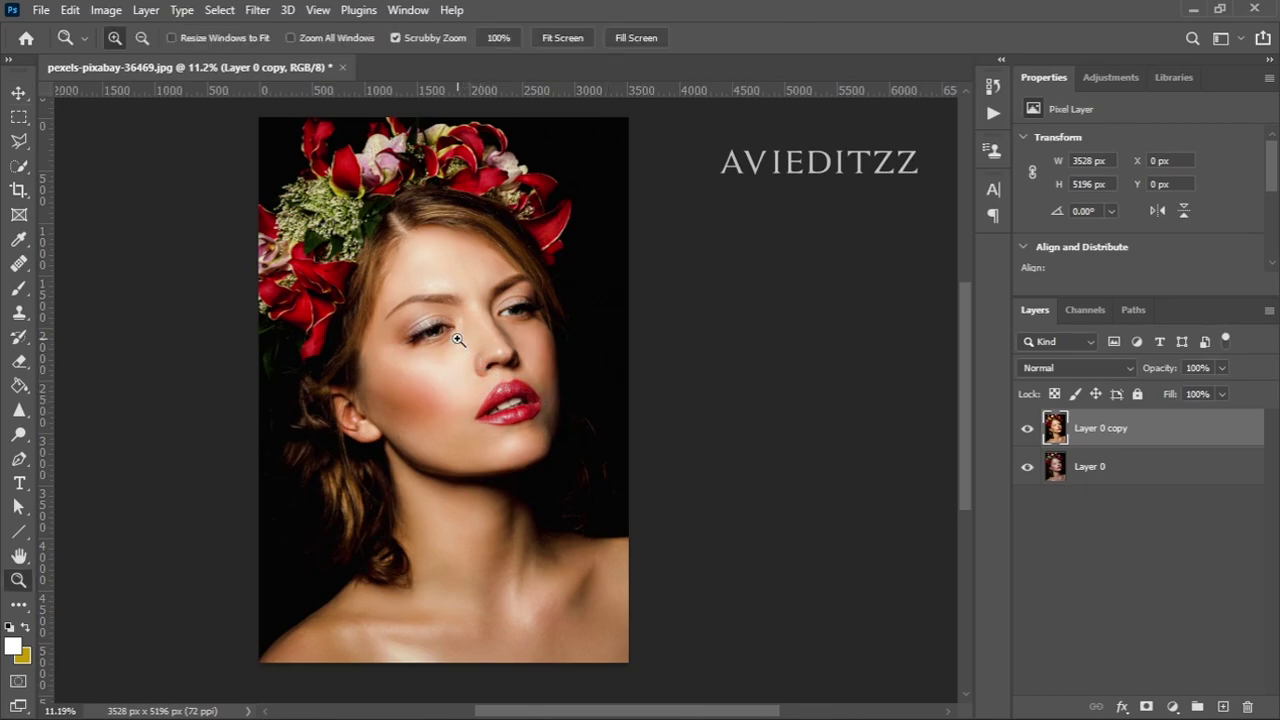
pyautogui.moveTo(458, 340)
pyautogui.mouseDown()
pyautogui.moveTo(577, 463)
pyautogui.moveTo(494, 461)
pyautogui.mouseUp()
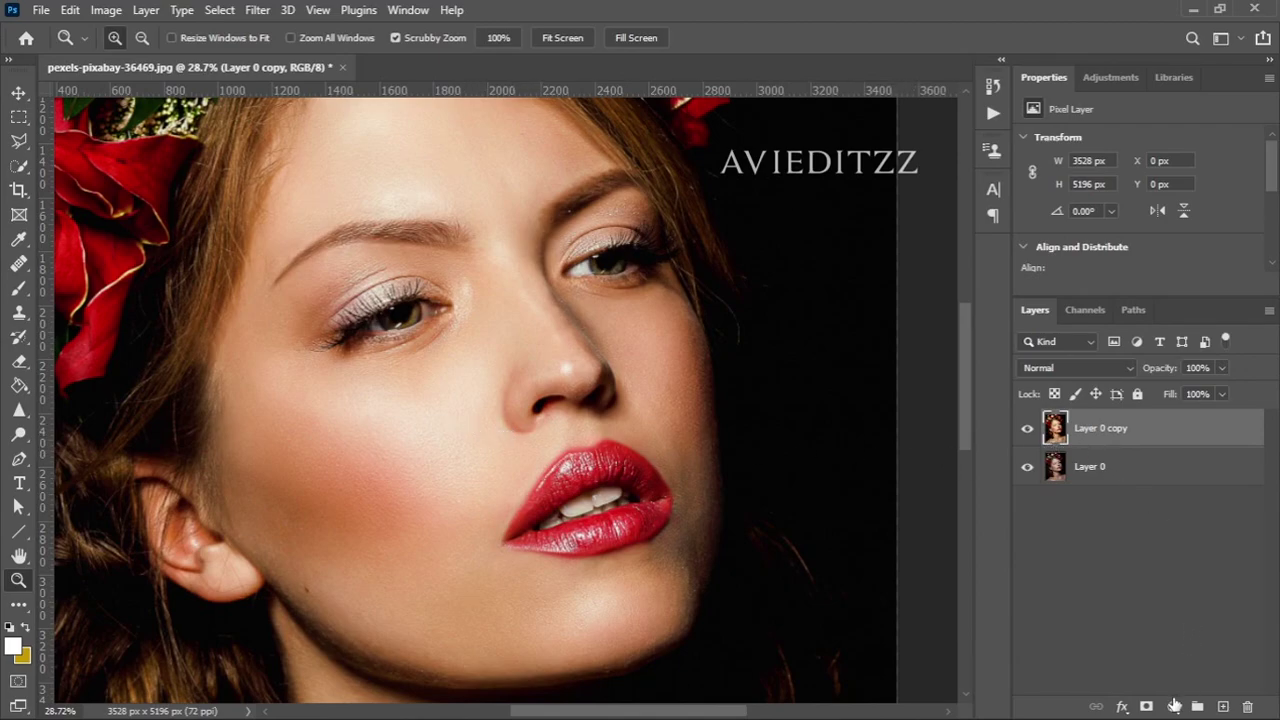
pyautogui.click(1174, 706)
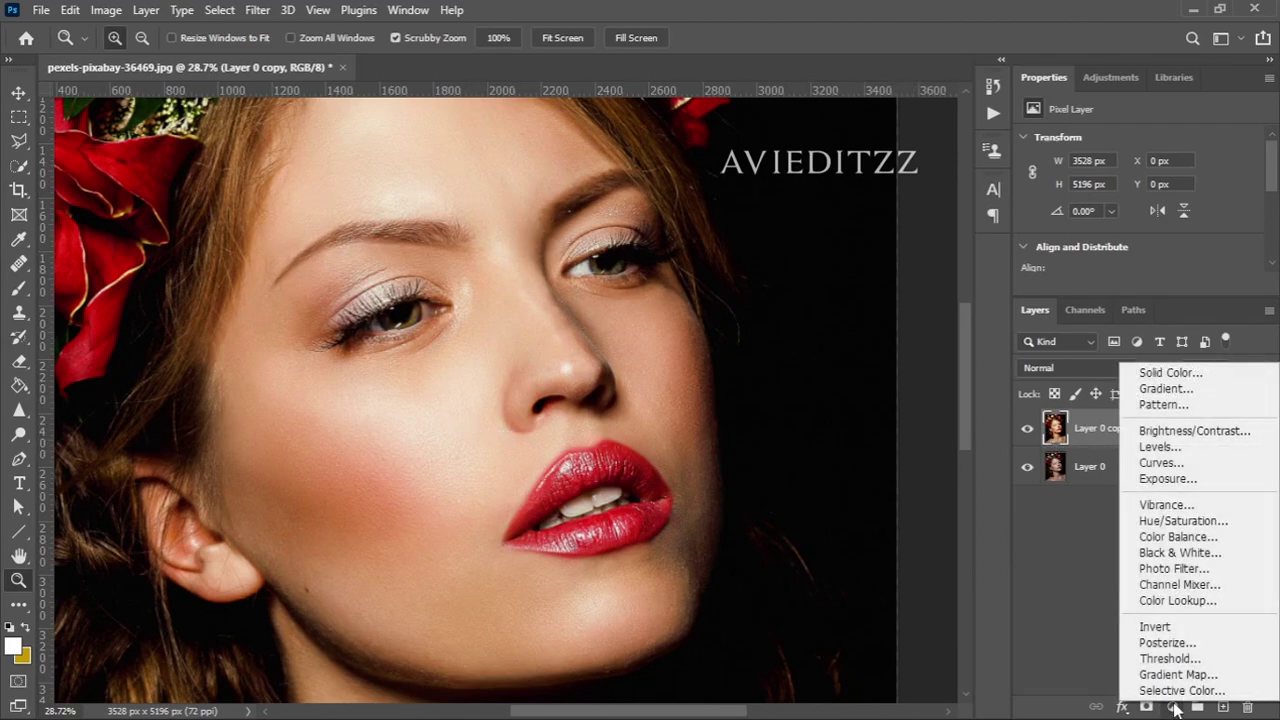
pyautogui.click(1185, 604)
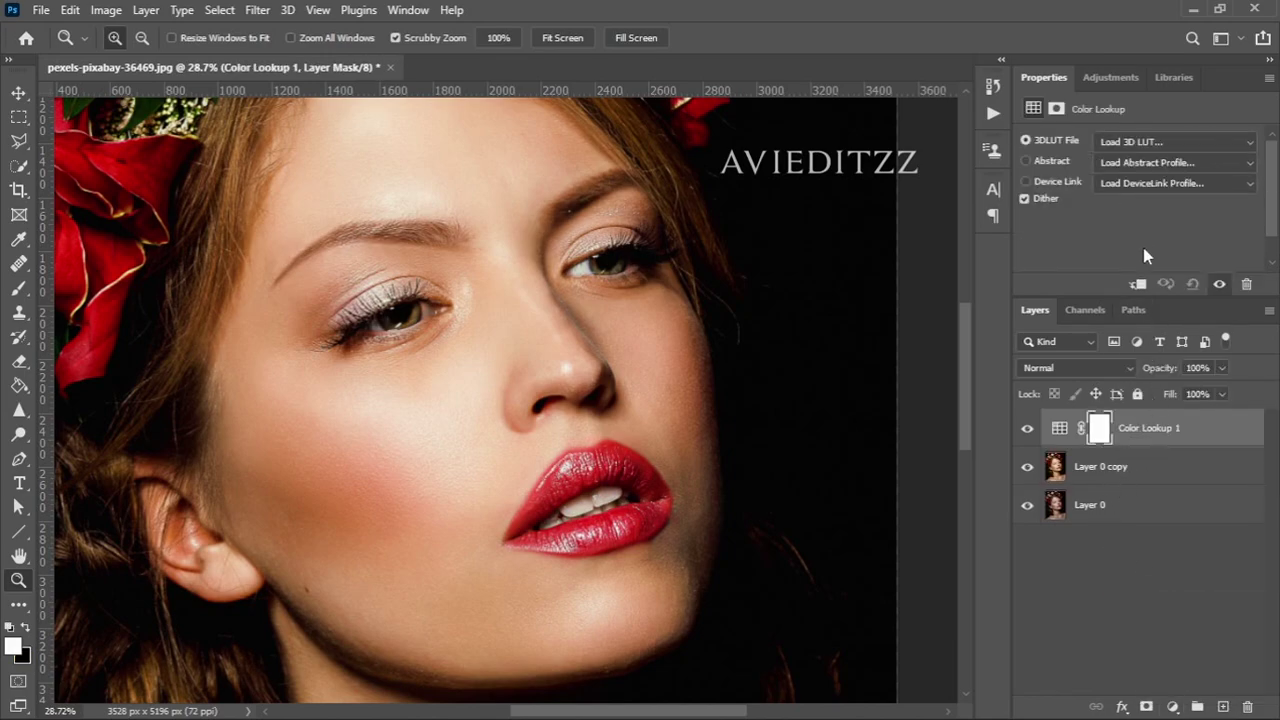
pyautogui.click(1117, 143)
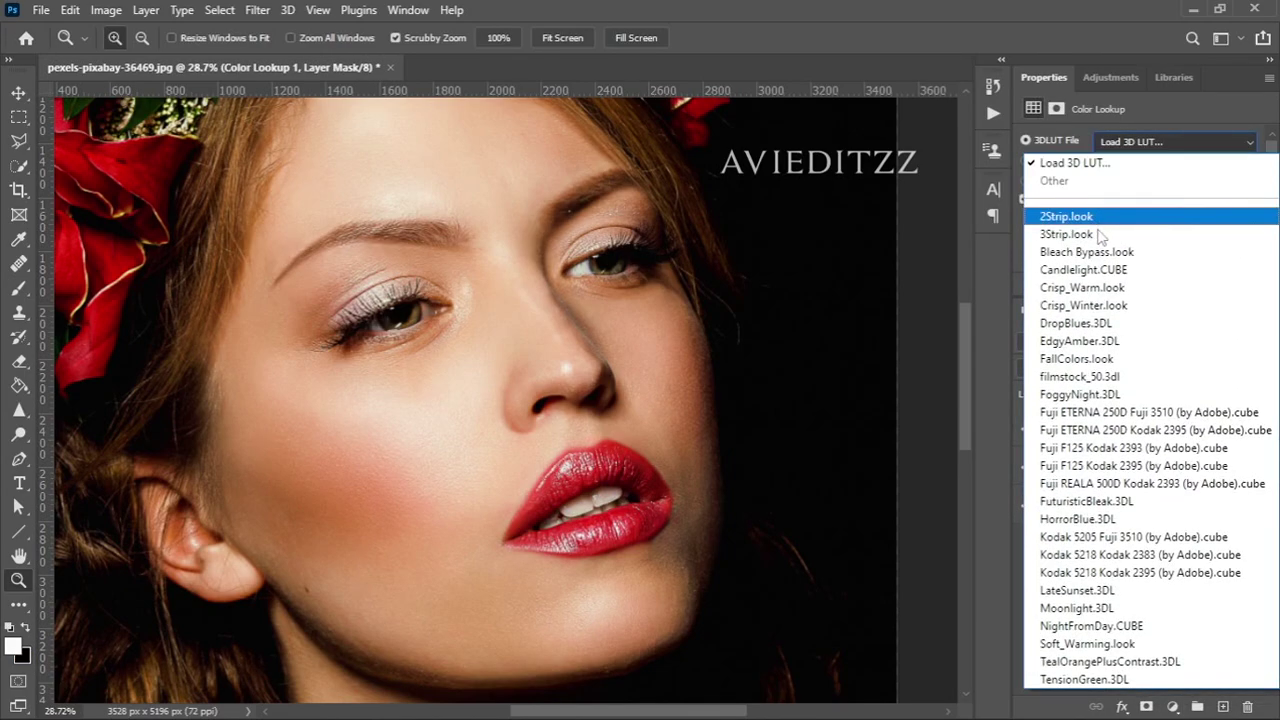
pyautogui.click(1098, 341)
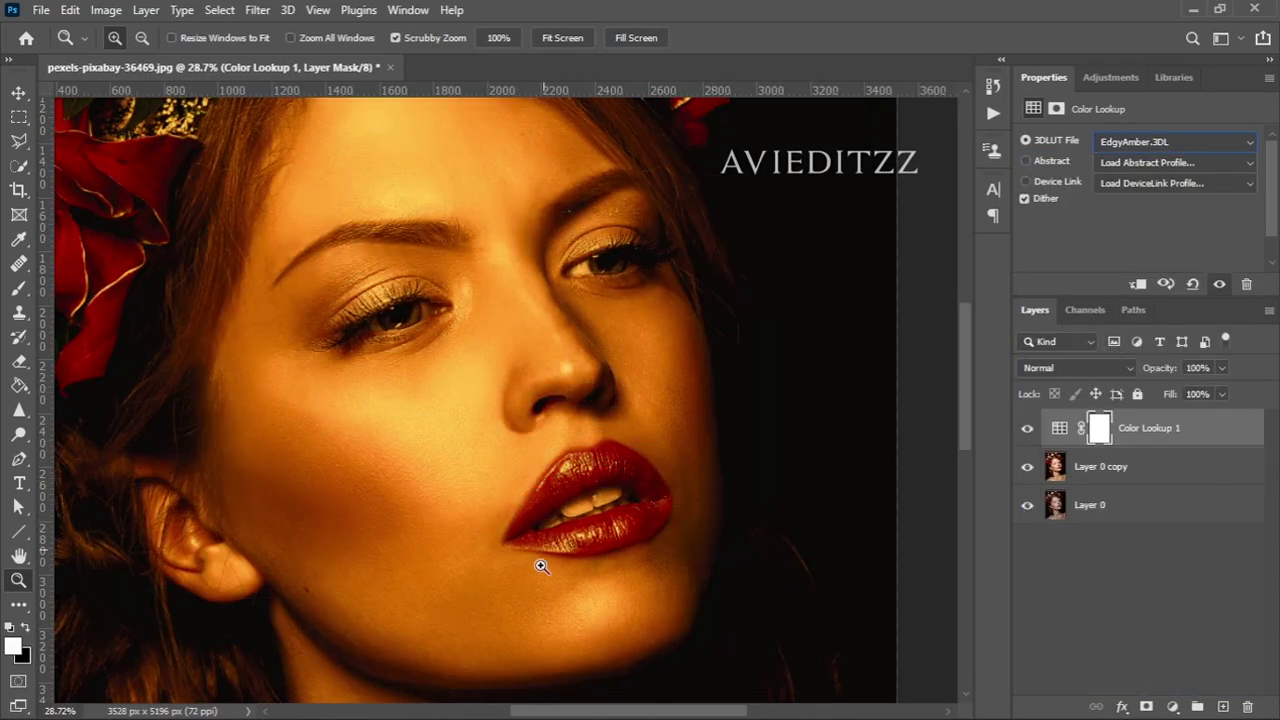
# Zoom out to the whole photo and show the Color Lookup layer's mask settings
pyautogui.moveTo(548, 496)
pyautogui.mouseDown()
pyautogui.moveTo(503, 448)
pyautogui.moveTo(551, 501)
pyautogui.moveTo(583, 520)
pyautogui.moveTo(604, 509)
pyautogui.mouseUp()
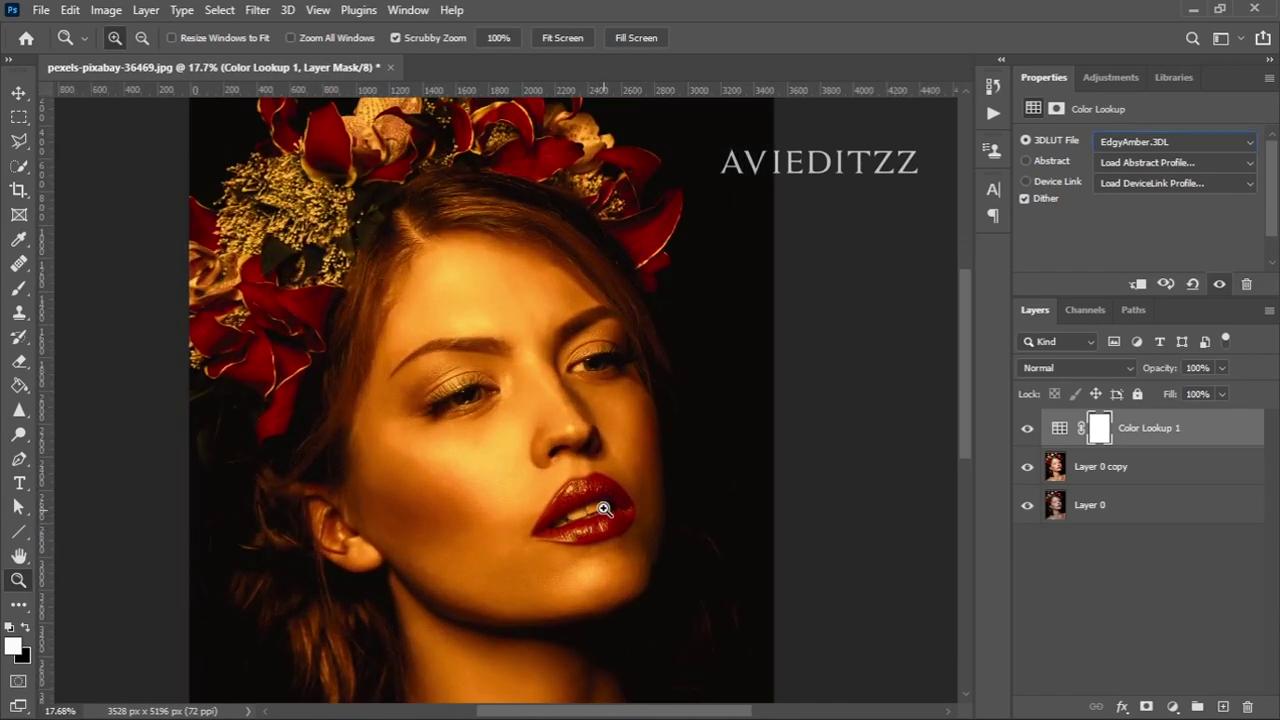
pyautogui.moveTo(967, 405)
pyautogui.mouseDown()
pyautogui.moveTo(978, 456)
pyautogui.moveTo(971, 390)
pyautogui.mouseUp()
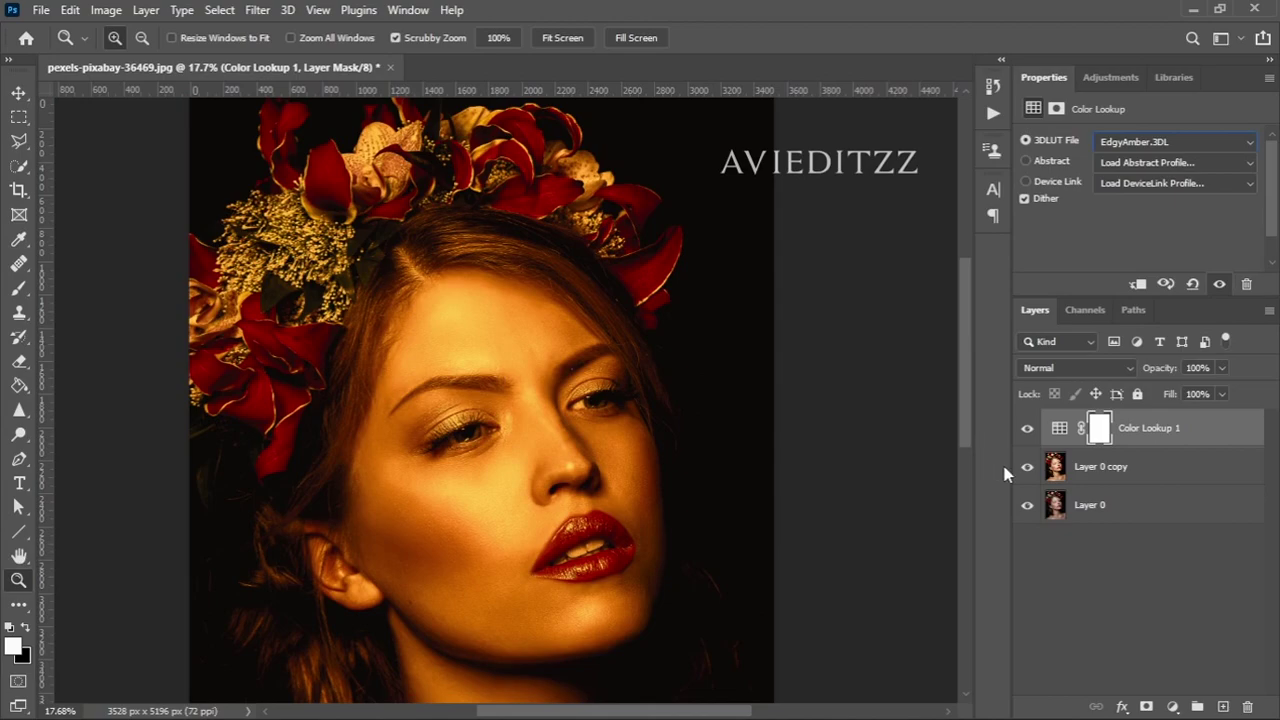
pyautogui.click(1099, 430)
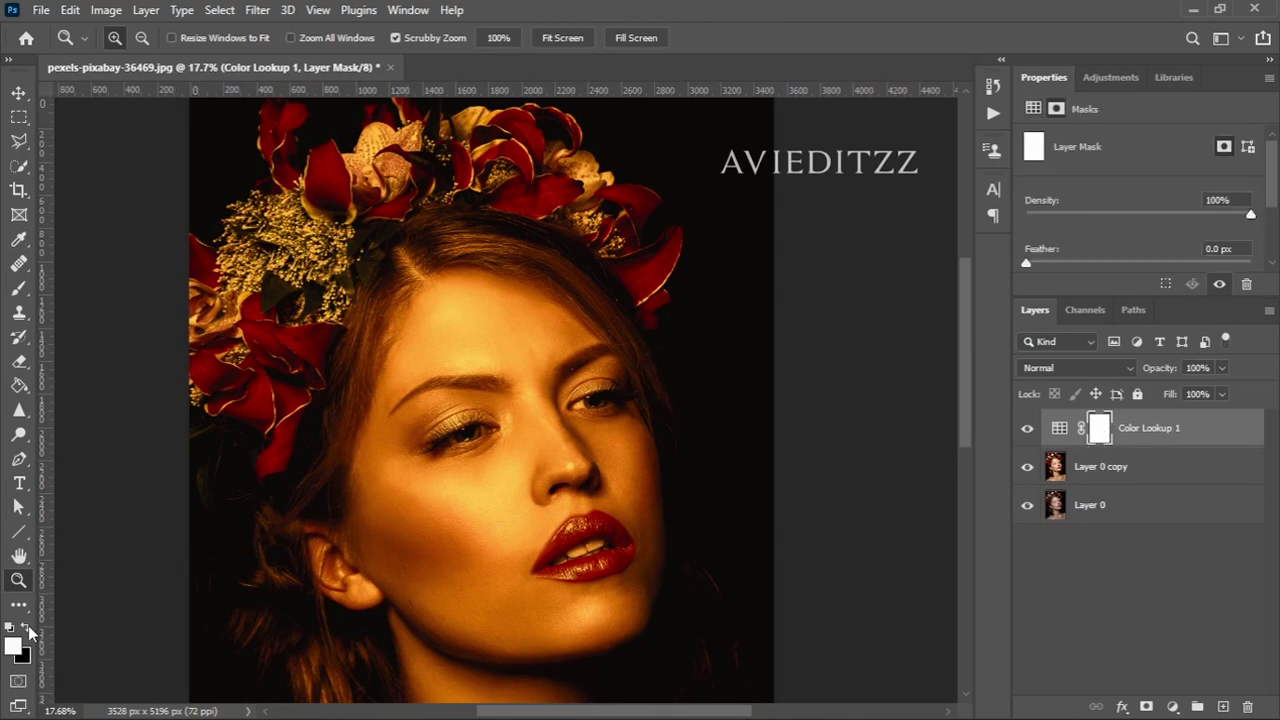
# Brush black on the Color Lookup mask over the crown flowers, including the lower red ones
pyautogui.click(18, 288)
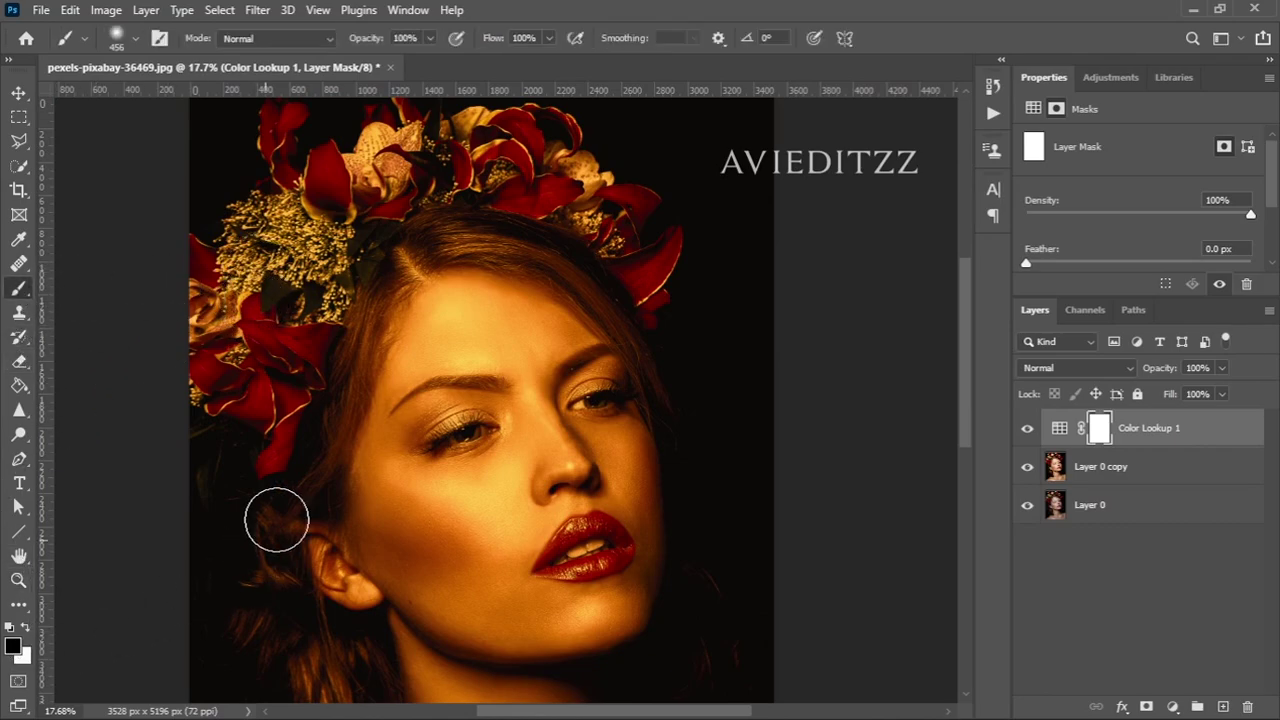
pyautogui.moveTo(285, 235)
pyautogui.mouseDown()
pyautogui.moveTo(238, 245)
pyautogui.moveTo(318, 248)
pyautogui.mouseUp()
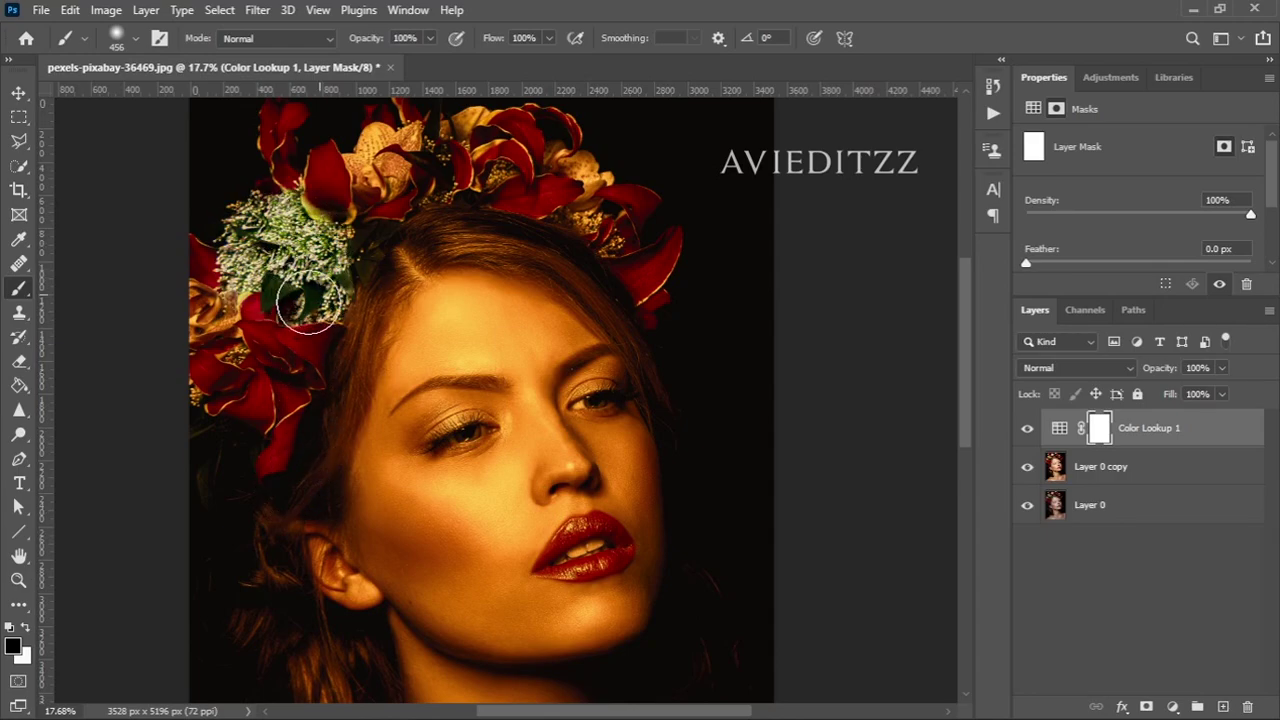
pyautogui.moveTo(318, 248)
pyautogui.mouseDown()
pyautogui.moveTo(288, 327)
pyautogui.moveTo(210, 262)
pyautogui.moveTo(285, 188)
pyautogui.moveTo(400, 143)
pyautogui.moveTo(320, 215)
pyautogui.moveTo(486, 157)
pyautogui.moveTo(631, 172)
pyautogui.moveTo(495, 133)
pyautogui.moveTo(243, 129)
pyautogui.moveTo(430, 132)
pyautogui.moveTo(315, 208)
pyautogui.moveTo(455, 175)
pyautogui.moveTo(547, 183)
pyautogui.moveTo(650, 240)
pyautogui.moveTo(672, 285)
pyautogui.moveTo(650, 236)
pyautogui.moveTo(575, 190)
pyautogui.moveTo(630, 227)
pyautogui.moveTo(483, 160)
pyautogui.moveTo(398, 170)
pyautogui.mouseUp()
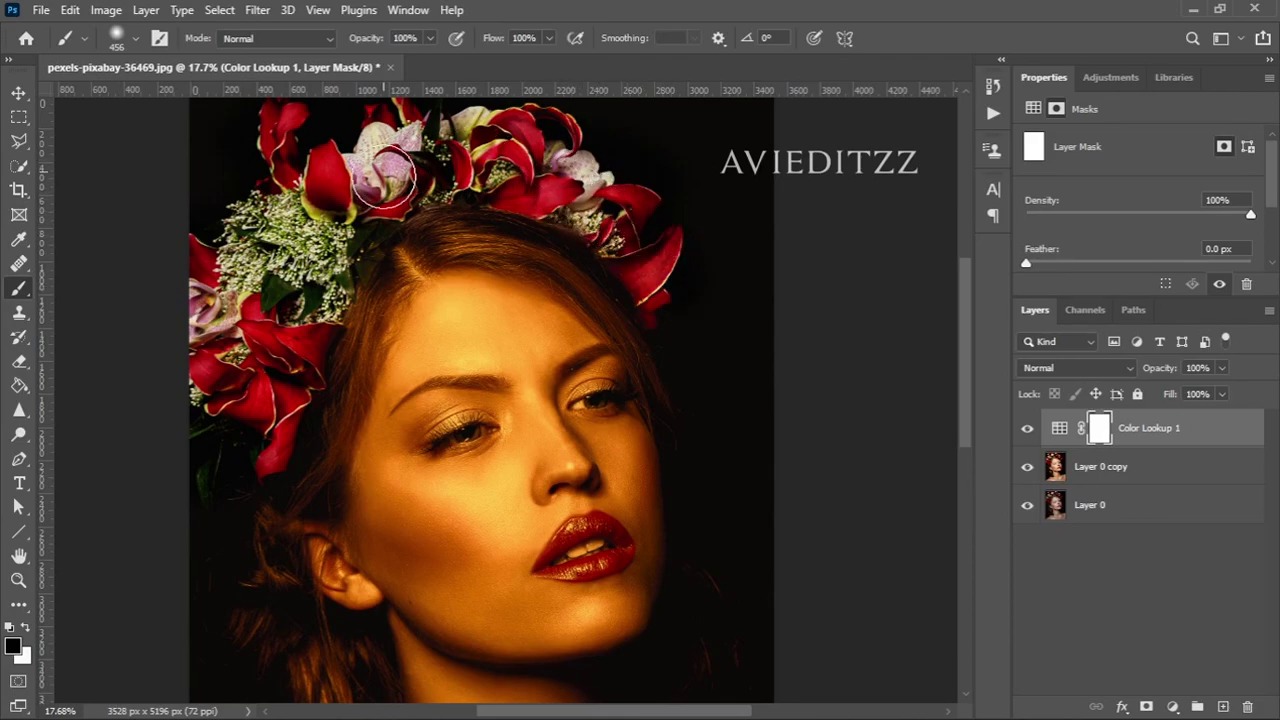
pyautogui.scroll(-2, 400, 170)
pyautogui.scroll(-3, 400, 165)
pyautogui.scroll(-1, 400, 158)
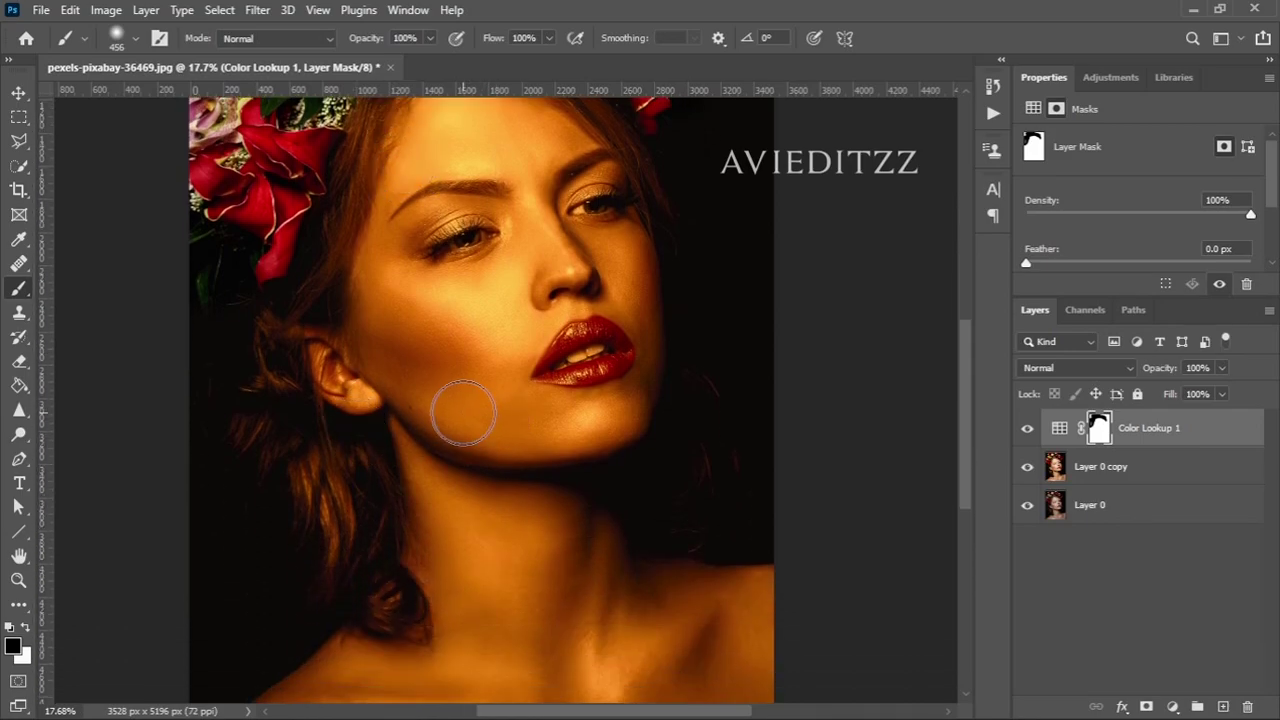
# Zoom in on the lips and mask out the teeth with a smaller black brush
pyautogui.press('z')
pyautogui.moveTo(480, 463); pyautogui.dragTo(447, 451)
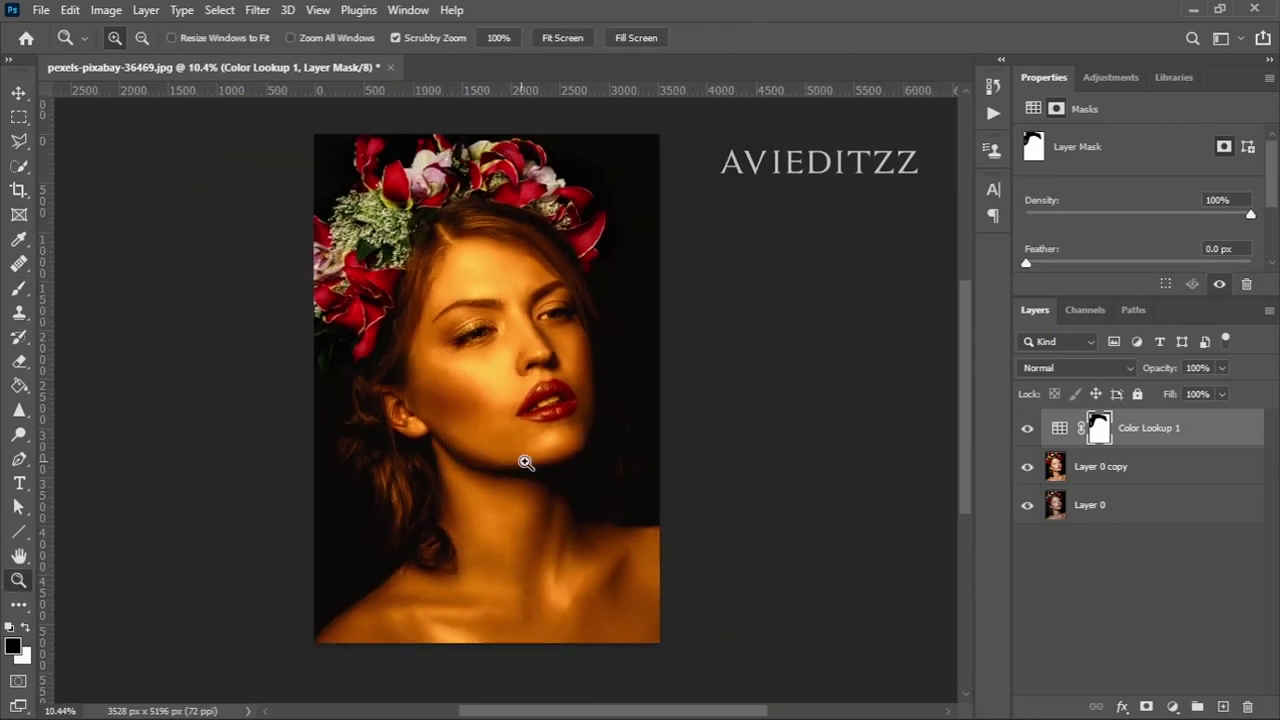
pyautogui.moveTo(526, 407)
pyautogui.mouseDown()
pyautogui.moveTo(580, 420)
pyautogui.moveTo(684, 497)
pyautogui.mouseUp()
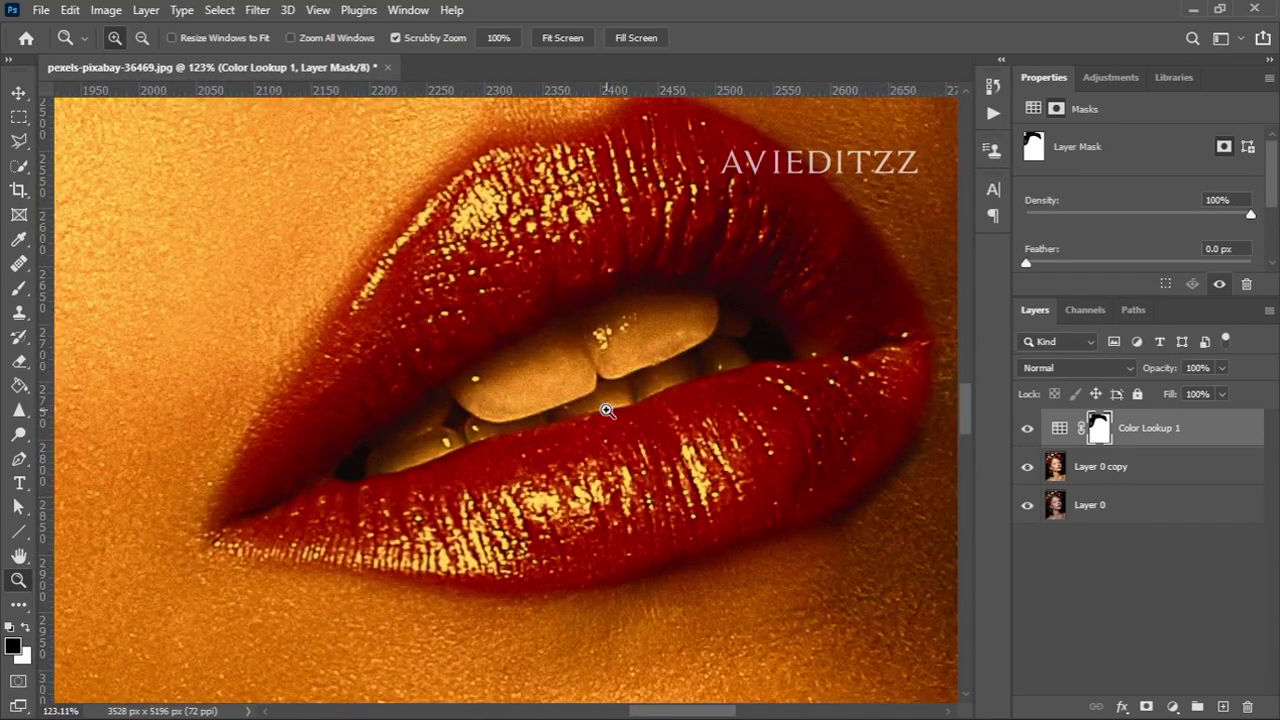
pyautogui.press('b')
pyautogui.moveTo(611, 369); pyautogui.dragTo(366, 344)
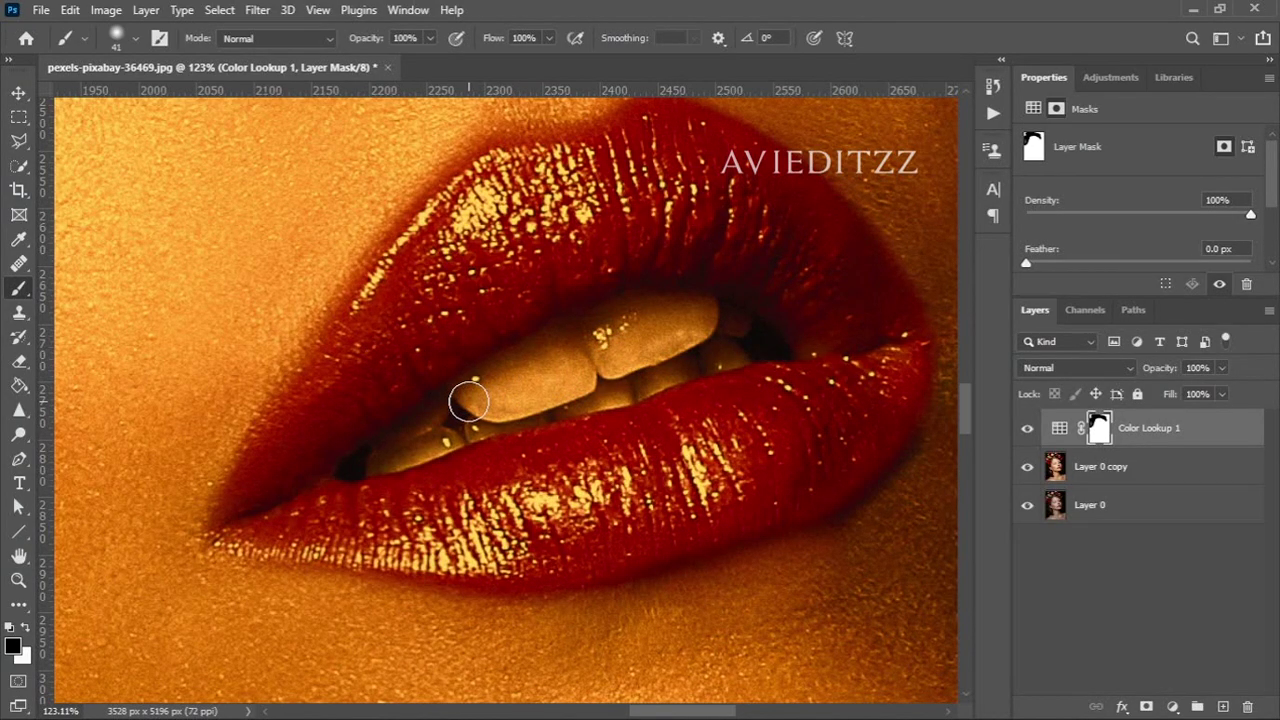
pyautogui.moveTo(469, 402)
pyautogui.mouseDown()
pyautogui.moveTo(523, 363)
pyautogui.moveTo(646, 316)
pyautogui.moveTo(714, 314)
pyautogui.moveTo(749, 337)
pyautogui.moveTo(590, 370)
pyautogui.moveTo(645, 345)
pyautogui.moveTo(468, 408)
pyautogui.moveTo(387, 455)
pyautogui.moveTo(658, 378)
pyautogui.moveTo(692, 340)
pyautogui.mouseUp()
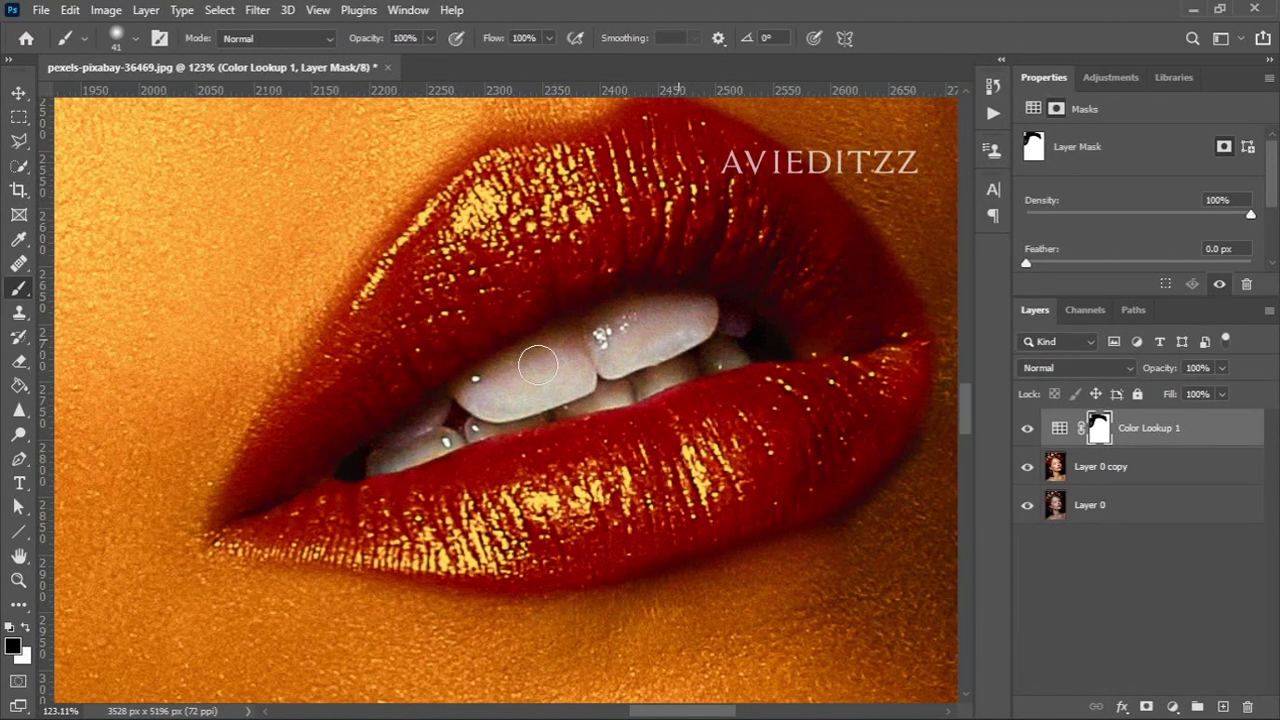
pyautogui.moveTo(662, 318)
pyautogui.mouseDown()
pyautogui.moveTo(608, 317)
pyautogui.moveTo(625, 318)
pyautogui.mouseUp()
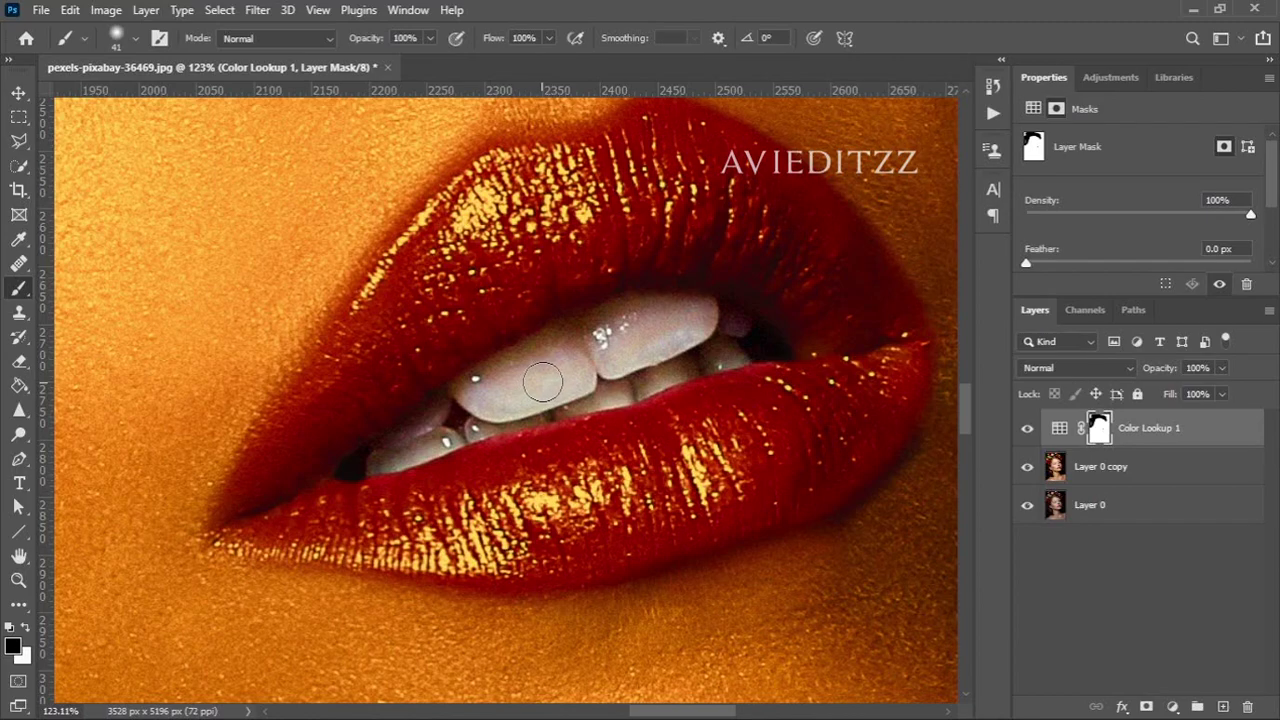
# Zoom in on the left eye and mask the amber grade off its white
pyautogui.press('z')
pyautogui.moveTo(543, 380); pyautogui.dragTo(447, 368)
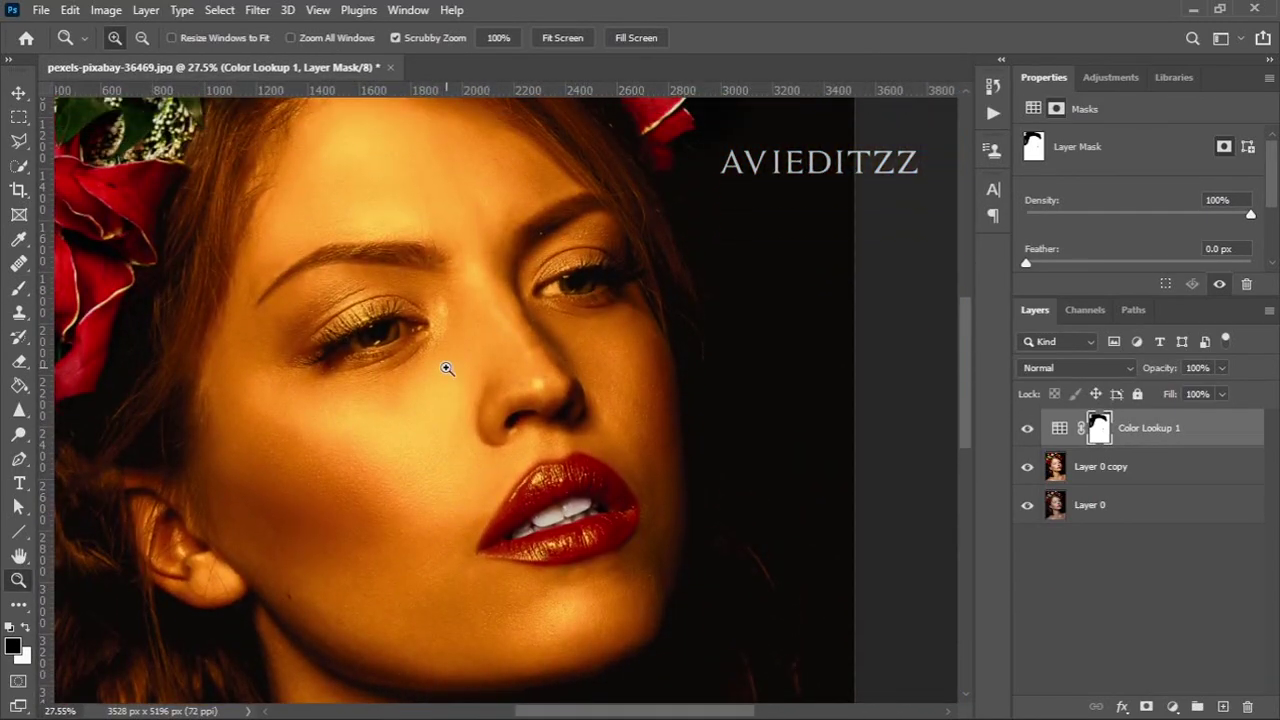
pyautogui.moveTo(316, 311)
pyautogui.mouseDown()
pyautogui.moveTo(397, 334)
pyautogui.moveTo(480, 388)
pyautogui.mouseUp()
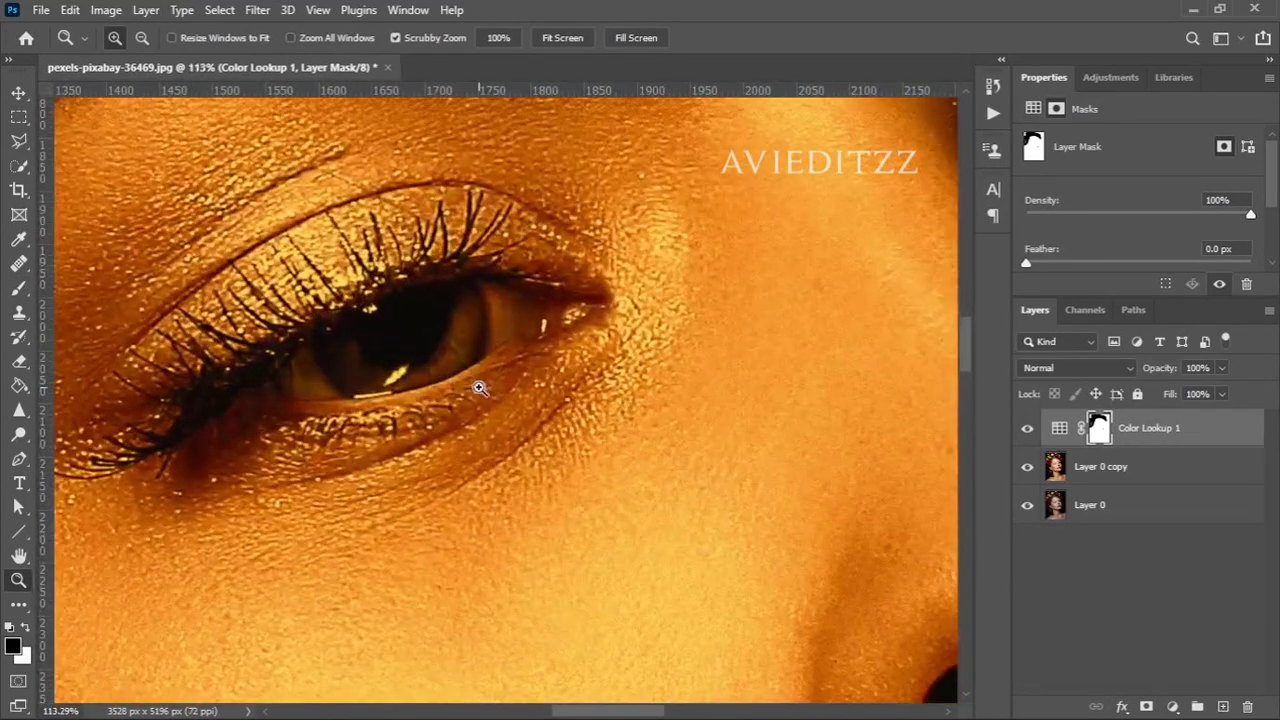
pyautogui.press('b')
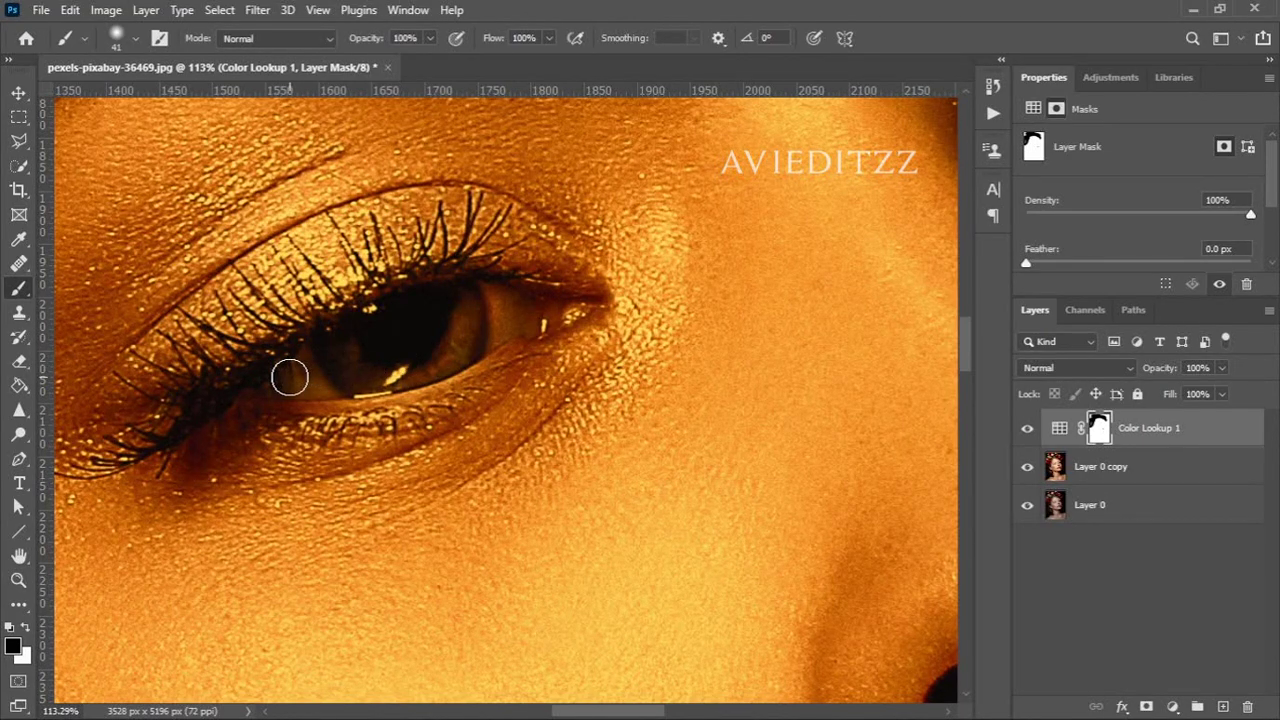
pyautogui.moveTo(292, 380)
pyautogui.mouseDown()
pyautogui.moveTo(451, 303)
pyautogui.moveTo(511, 297)
pyautogui.moveTo(537, 321)
pyautogui.moveTo(319, 374)
pyautogui.moveTo(494, 306)
pyautogui.moveTo(314, 357)
pyautogui.moveTo(323, 369)
pyautogui.moveTo(423, 349)
pyautogui.moveTo(401, 366)
pyautogui.moveTo(471, 314)
pyautogui.moveTo(305, 373)
pyautogui.moveTo(371, 343)
pyautogui.moveTo(501, 319)
pyautogui.moveTo(491, 309)
pyautogui.moveTo(486, 326)
pyautogui.moveTo(444, 332)
pyautogui.mouseUp()
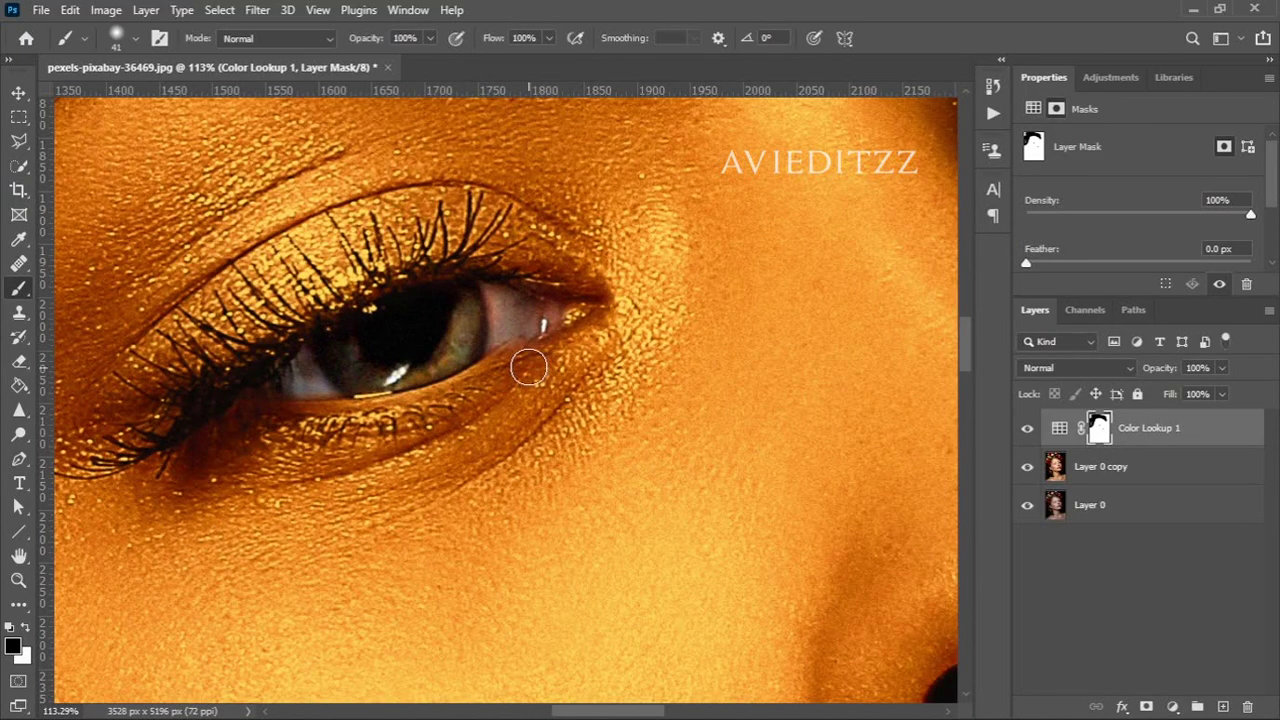
# Zoom in on the right eye and mask the grade off its iris and inner white
pyautogui.press('z')
pyautogui.moveTo(529, 368)
pyautogui.mouseDown()
pyautogui.moveTo(449, 371)
pyautogui.moveTo(428, 353)
pyautogui.mouseUp()
pyautogui.moveTo(675, 296)
pyautogui.mouseDown()
pyautogui.moveTo(774, 343)
pyautogui.moveTo(594, 409)
pyautogui.moveTo(584, 400)
pyautogui.mouseUp()
pyautogui.press('b')
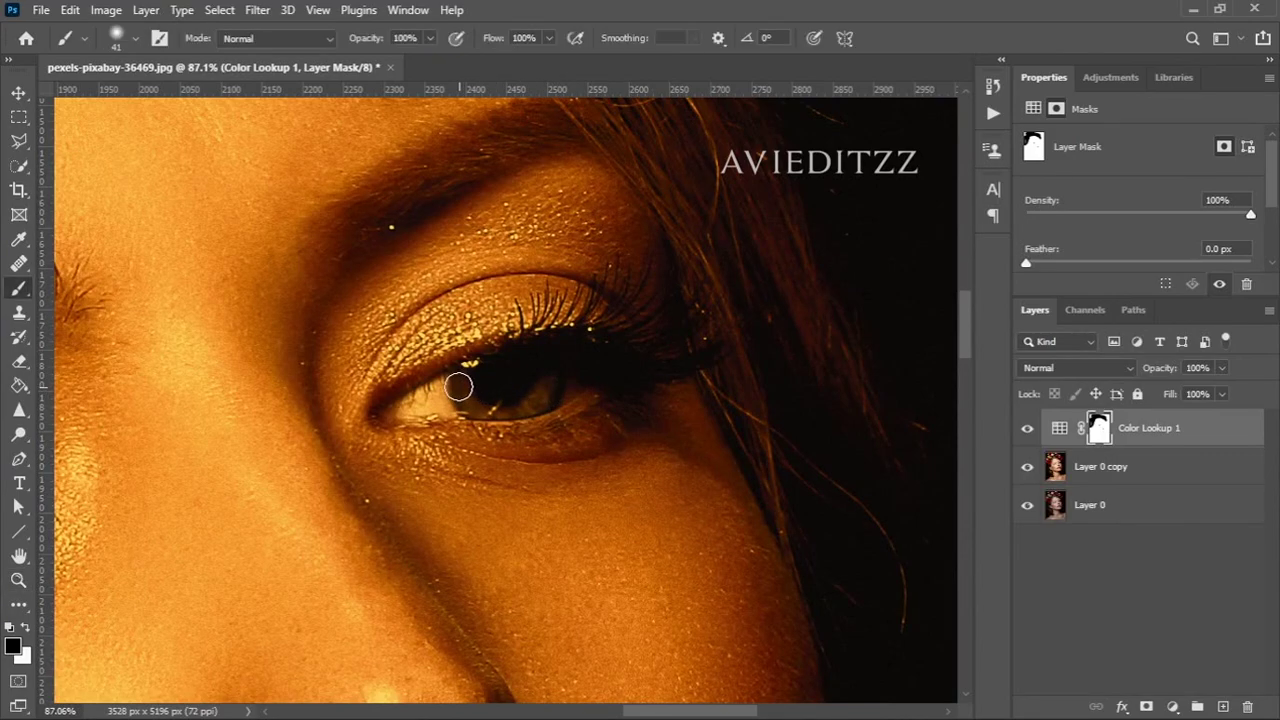
pyautogui.moveTo(559, 362)
pyautogui.mouseDown()
pyautogui.moveTo(534, 389)
pyautogui.moveTo(565, 383)
pyautogui.moveTo(407, 405)
pyautogui.moveTo(479, 372)
pyautogui.mouseUp()
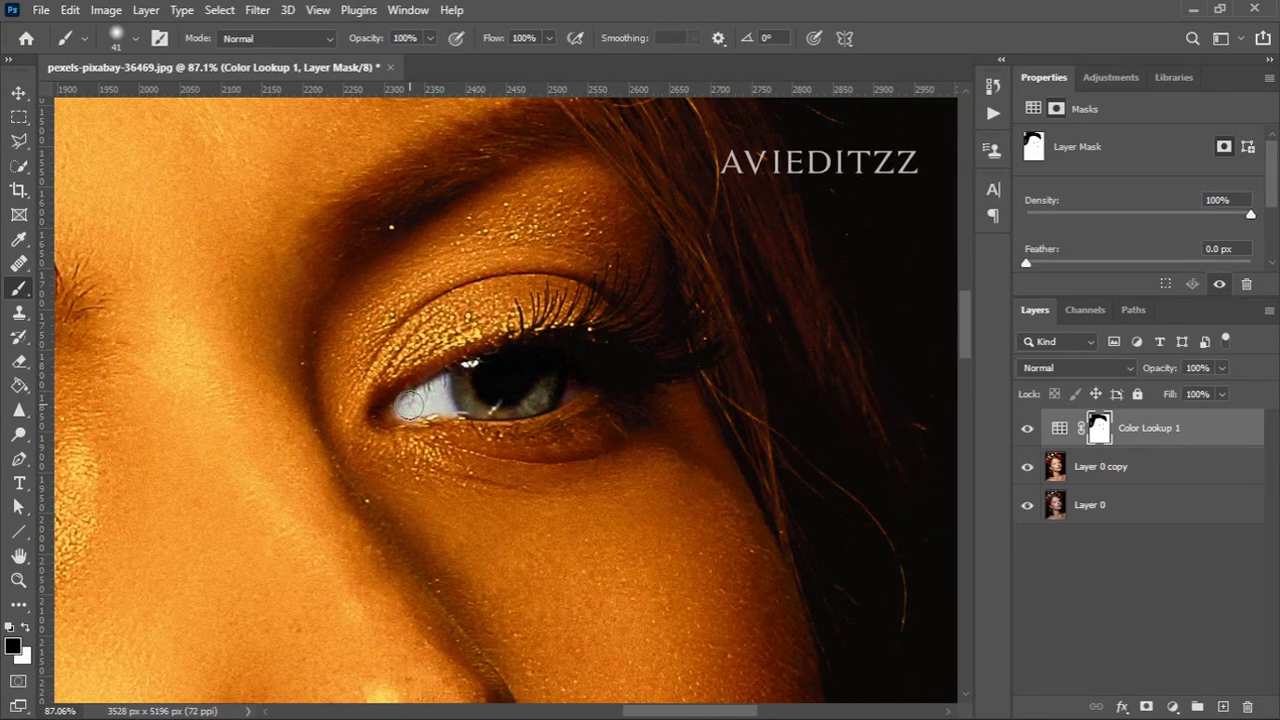
pyautogui.moveTo(410, 404); pyautogui.dragTo(396, 410)
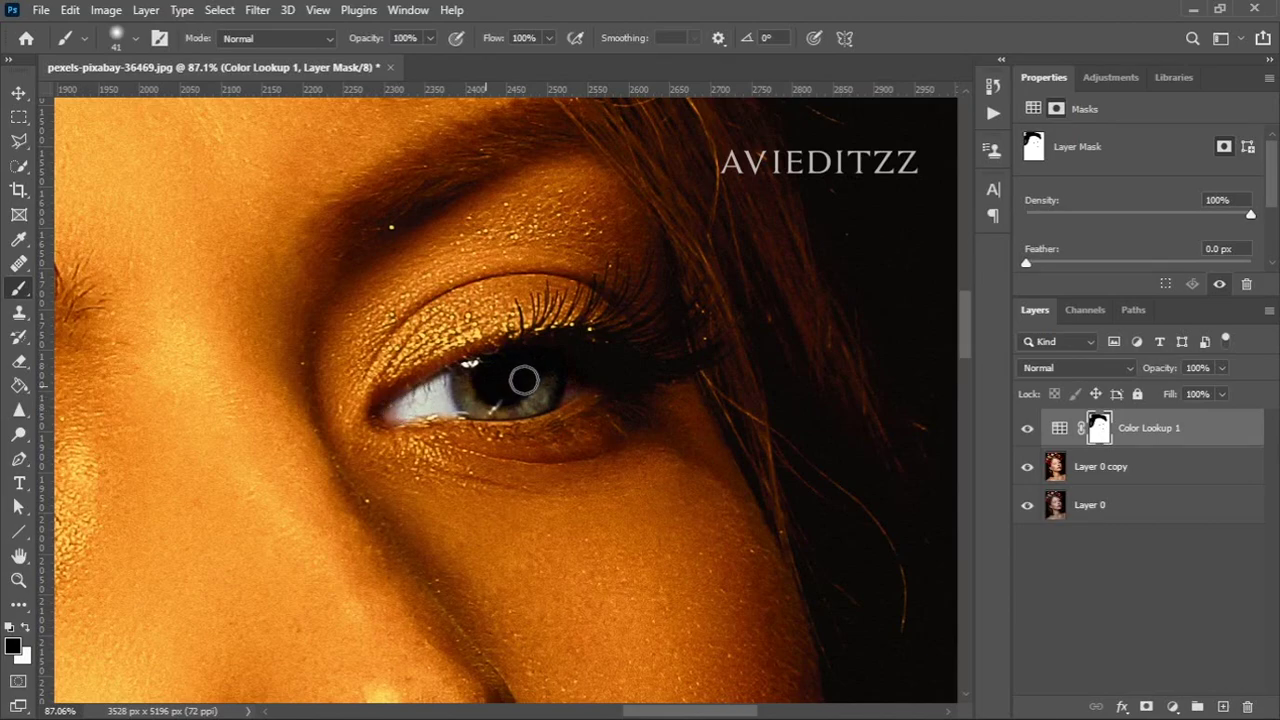
pyautogui.press('z')
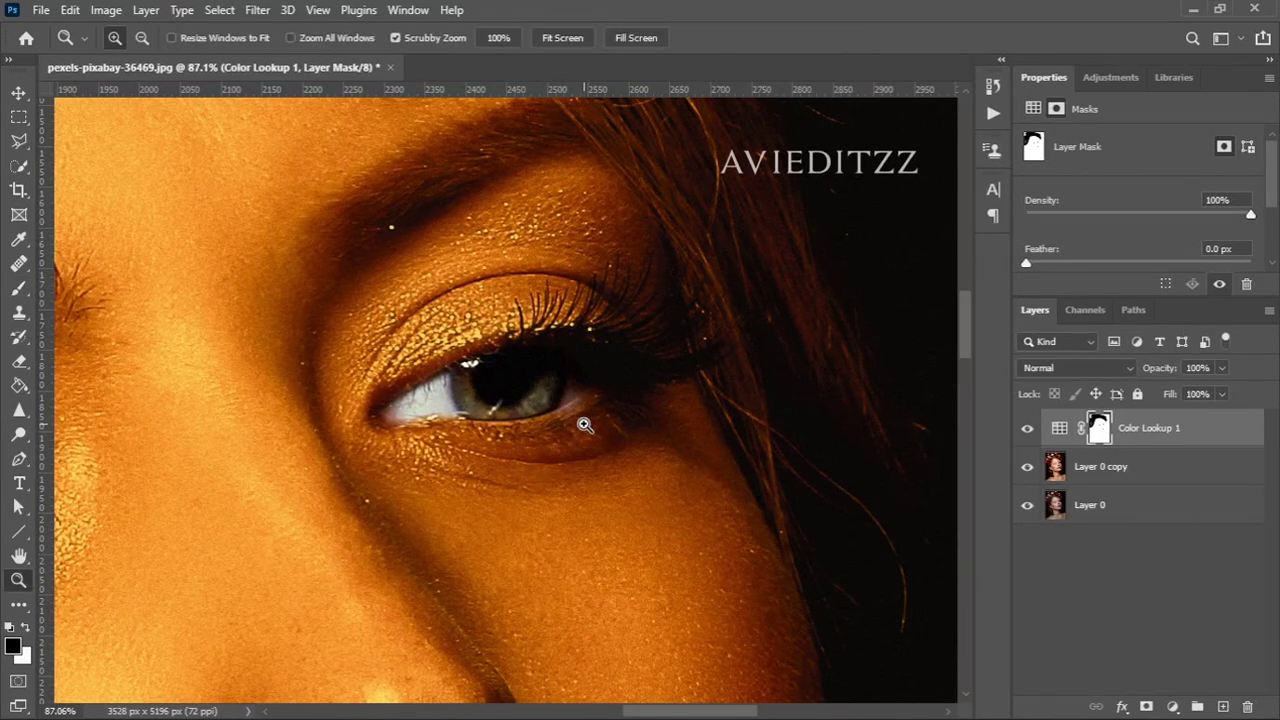
pyautogui.moveTo(447, 525)
pyautogui.mouseDown()
pyautogui.moveTo(423, 571)
pyautogui.moveTo(366, 537)
pyautogui.moveTo(366, 500)
pyautogui.mouseUp()
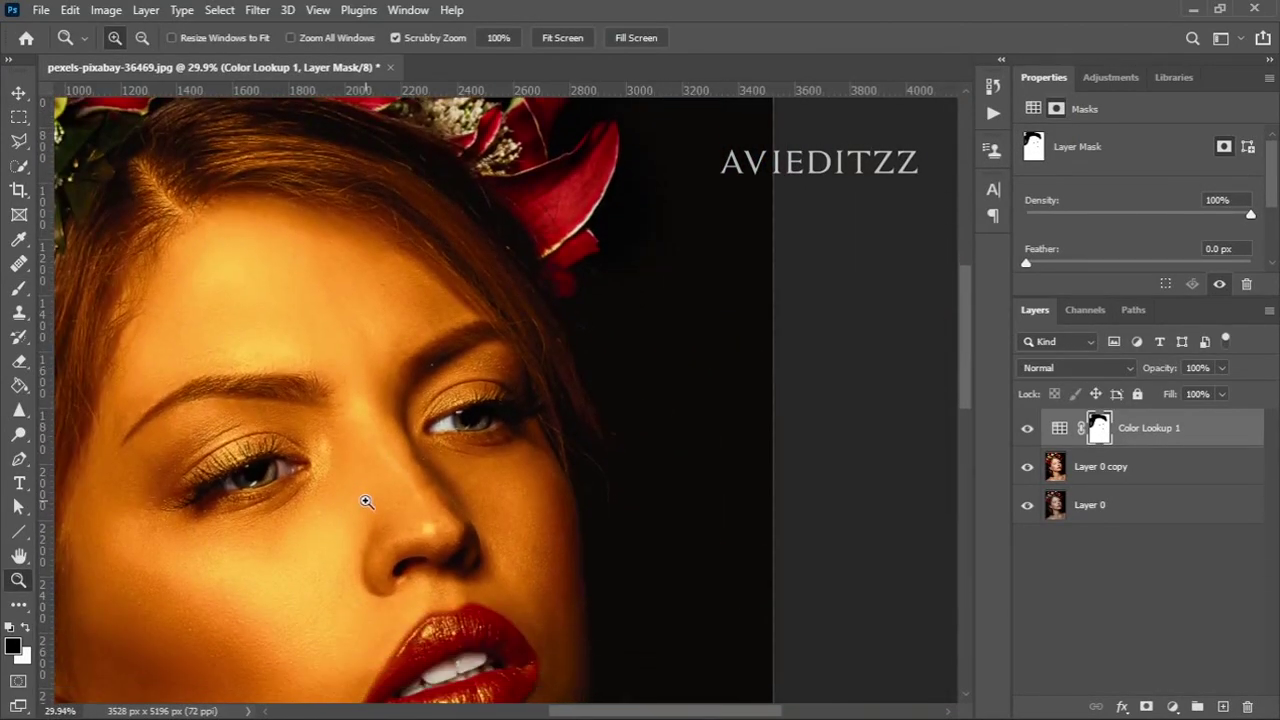
pyautogui.moveTo(340, 603)
pyautogui.mouseDown()
pyautogui.moveTo(206, 511)
pyautogui.moveTo(206, 443)
pyautogui.moveTo(240, 529)
pyautogui.mouseUp()
pyautogui.scroll(-2, 209, 490)
pyautogui.scroll(-2, 211, 478)
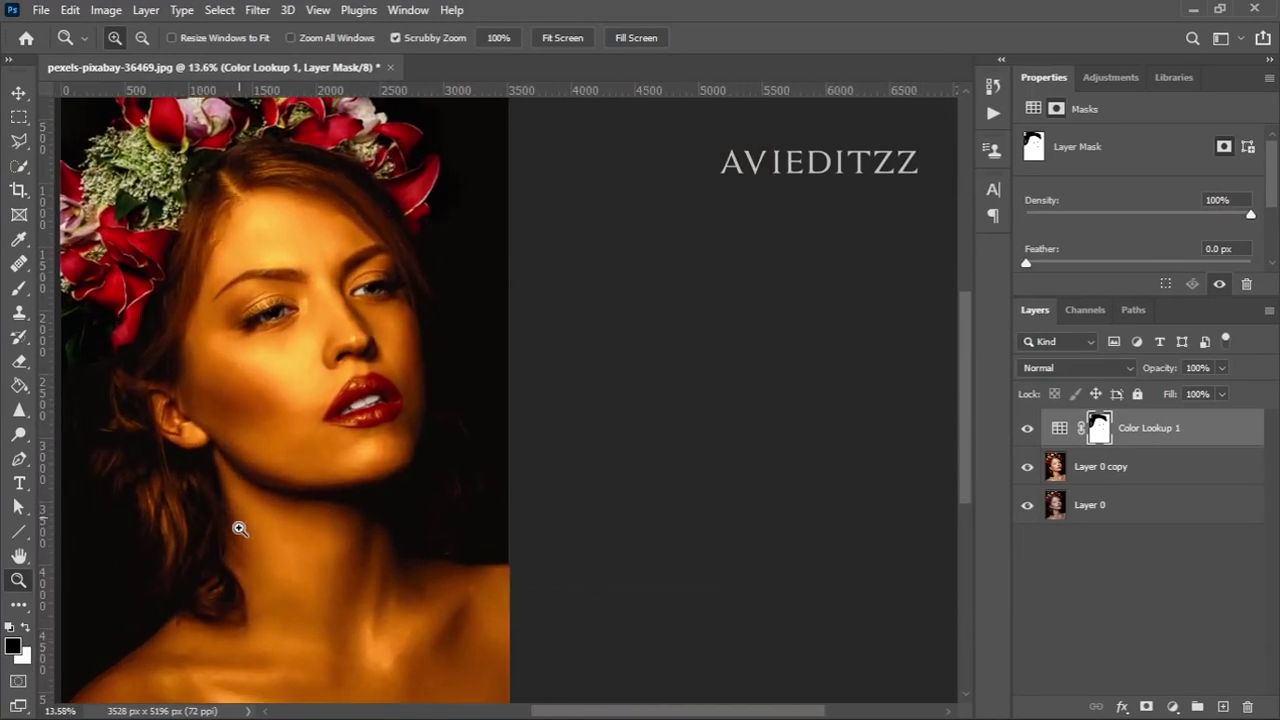
pyautogui.hscroll(-3, 580, 696)
pyautogui.hscroll(-2, 523, 700)
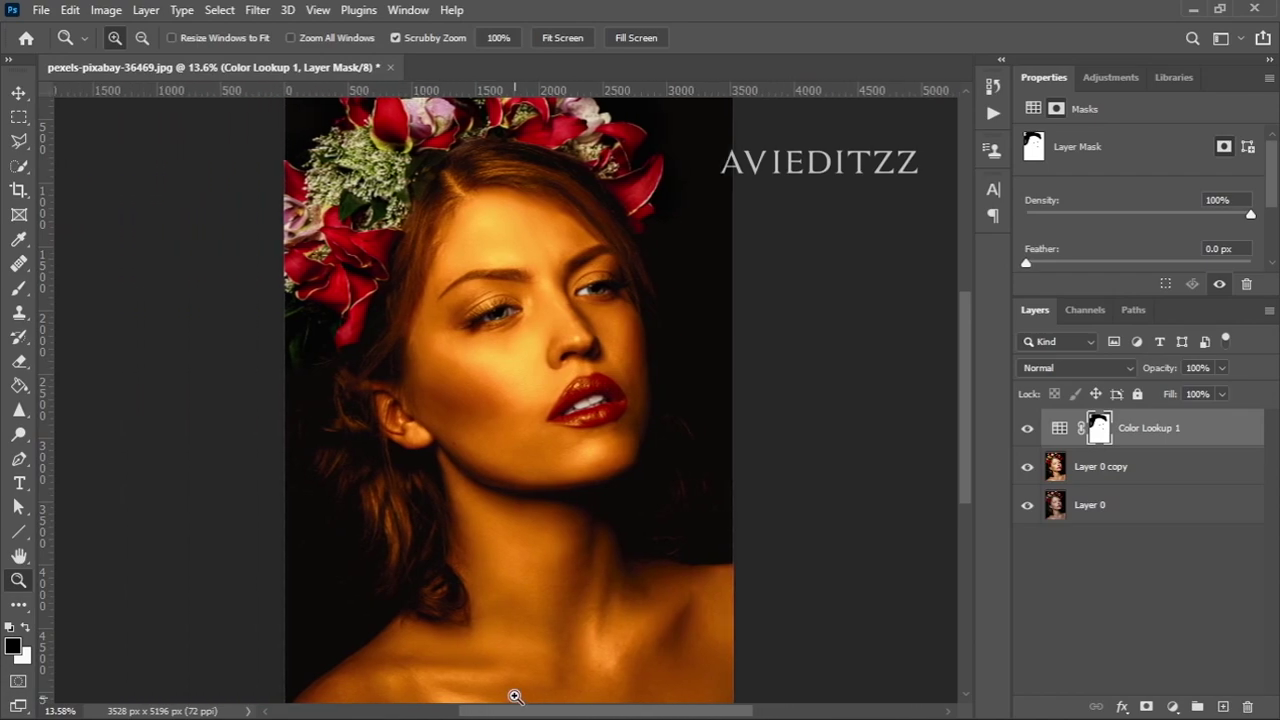
pyautogui.scroll(1, 541, 309)
pyautogui.moveTo(531, 381); pyautogui.dragTo(600, 440)
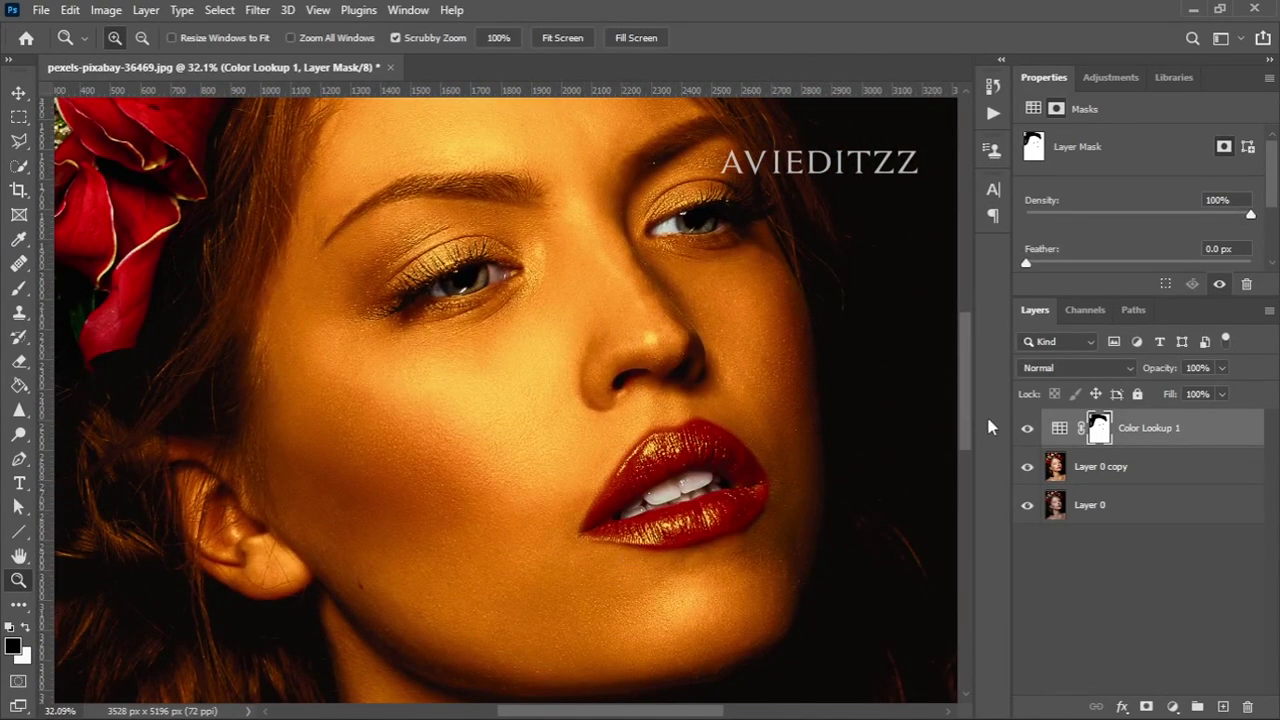
pyautogui.click(1027, 428)
pyautogui.click(1027, 428)
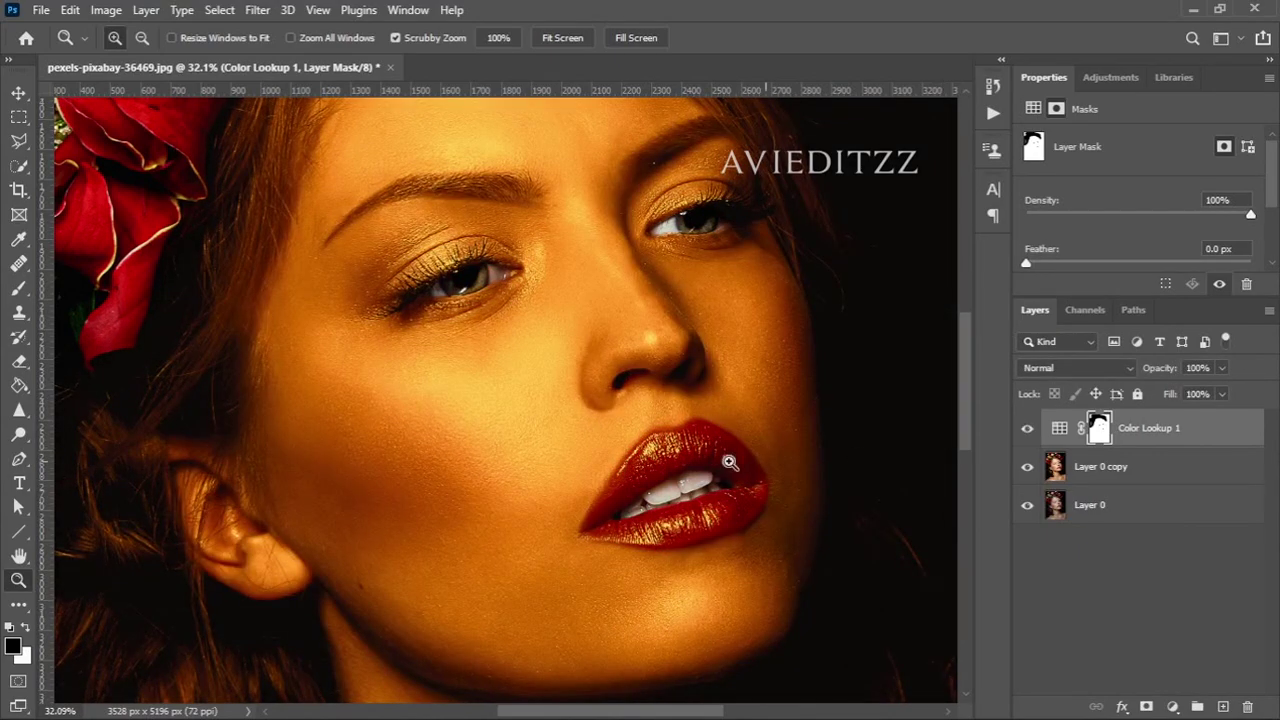